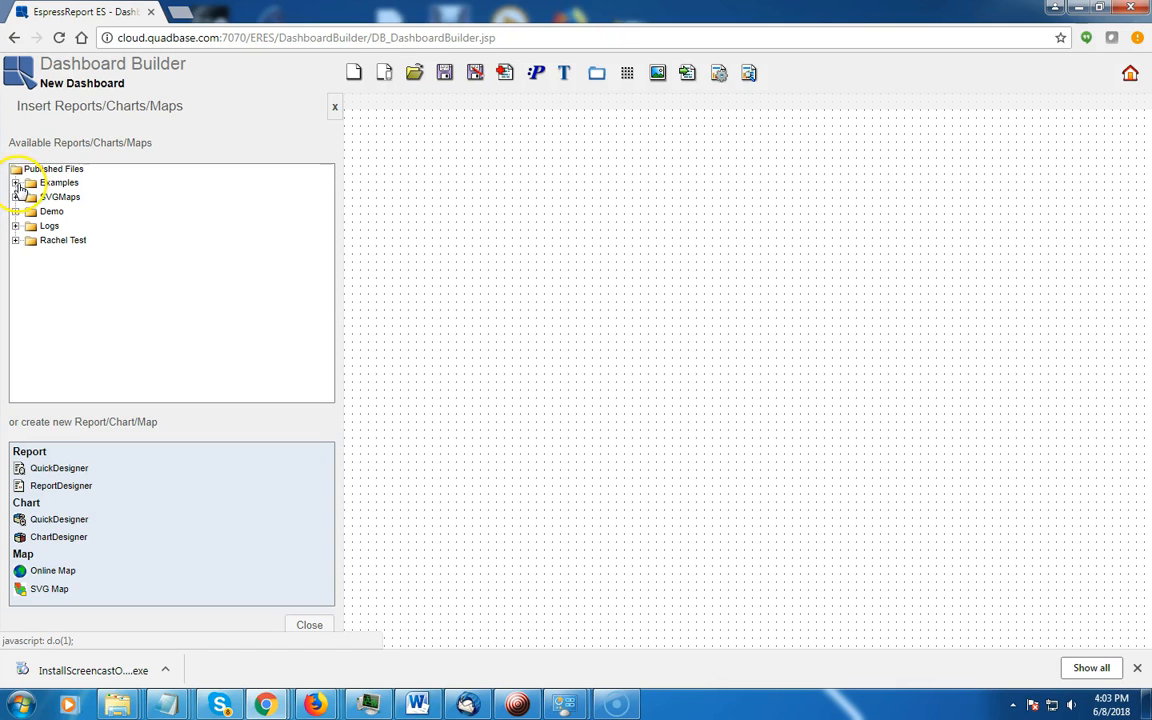
- Insert Products Sales, Sales By State and Total Sales By Category from Examples > QuickStart > QuickStart Dashboard, and close the insert pane
{"action": "left_click", "coordinate": [15, 183]}
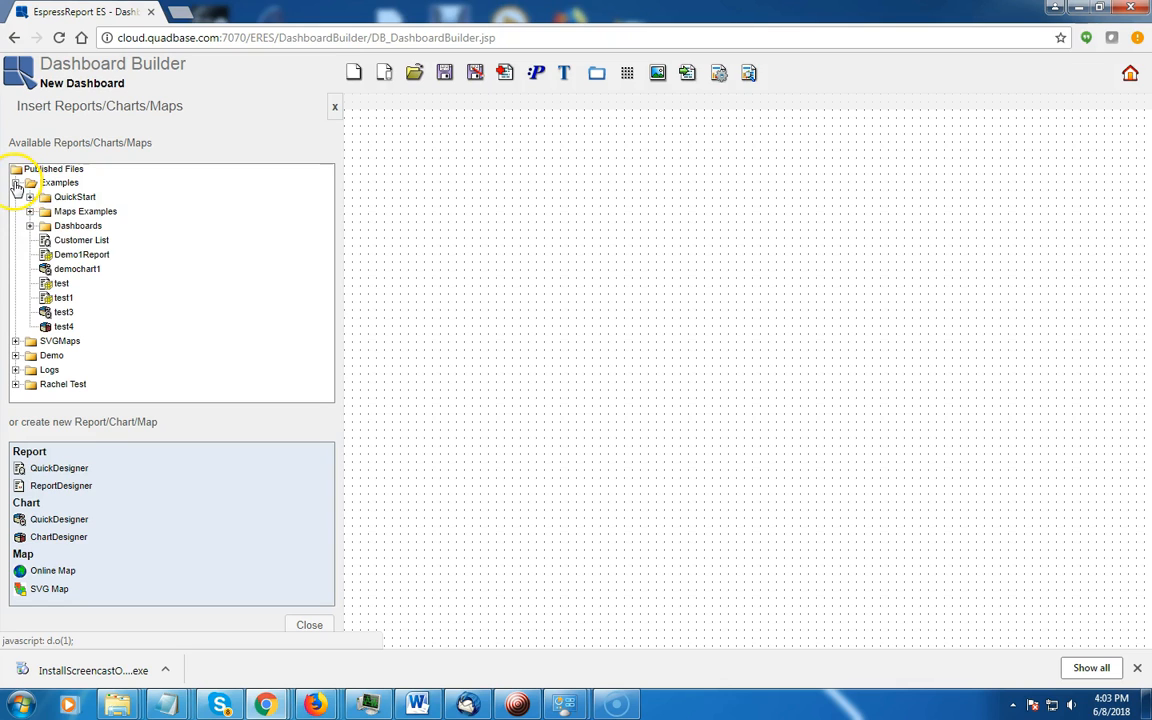
{"action": "left_click", "coordinate": [30, 197]}
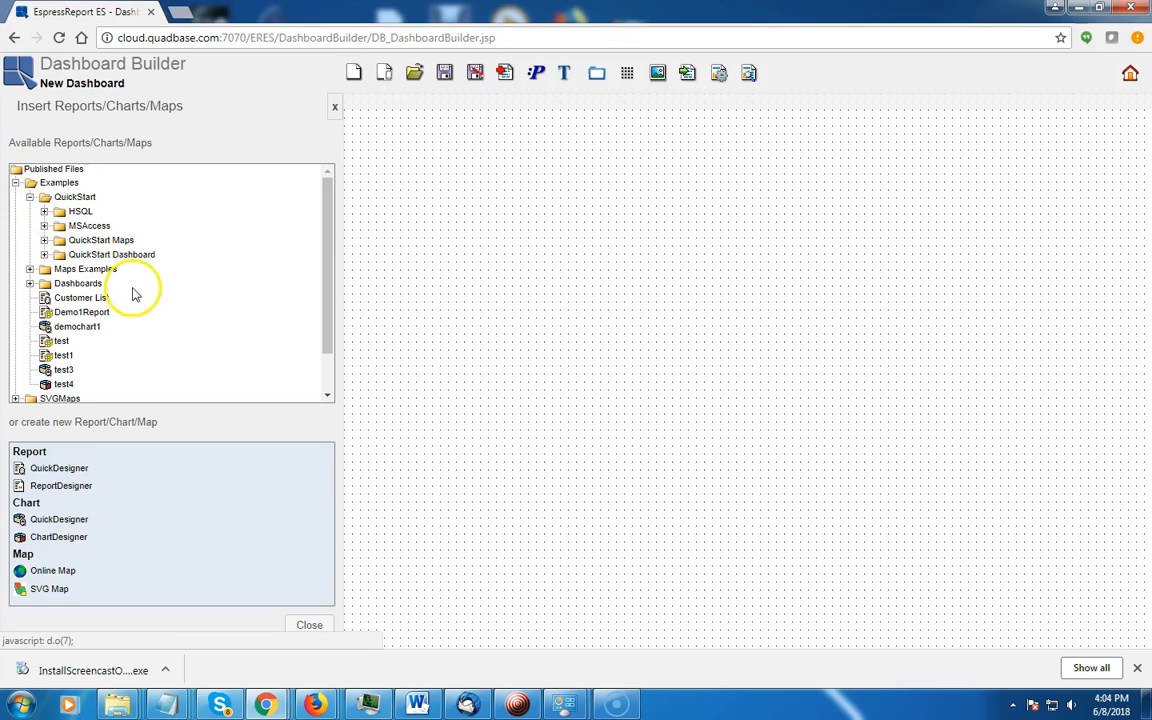
{"action": "left_click", "coordinate": [45, 255]}
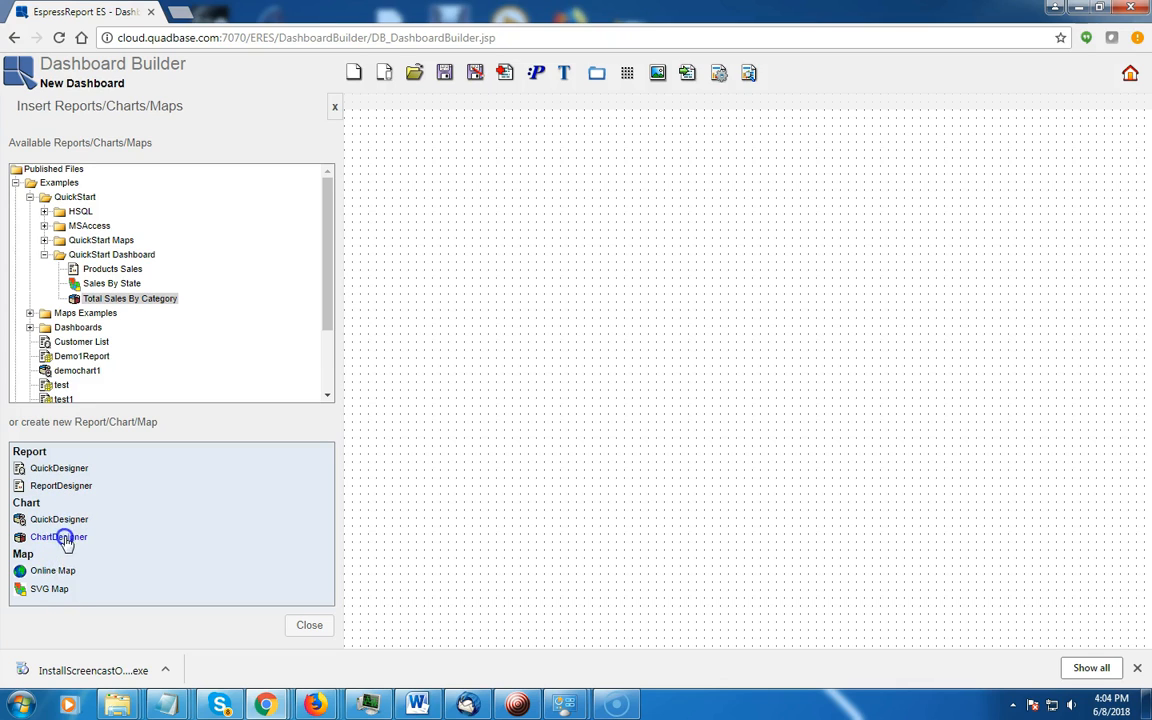
{"action": "left_click", "coordinate": [107, 272]}
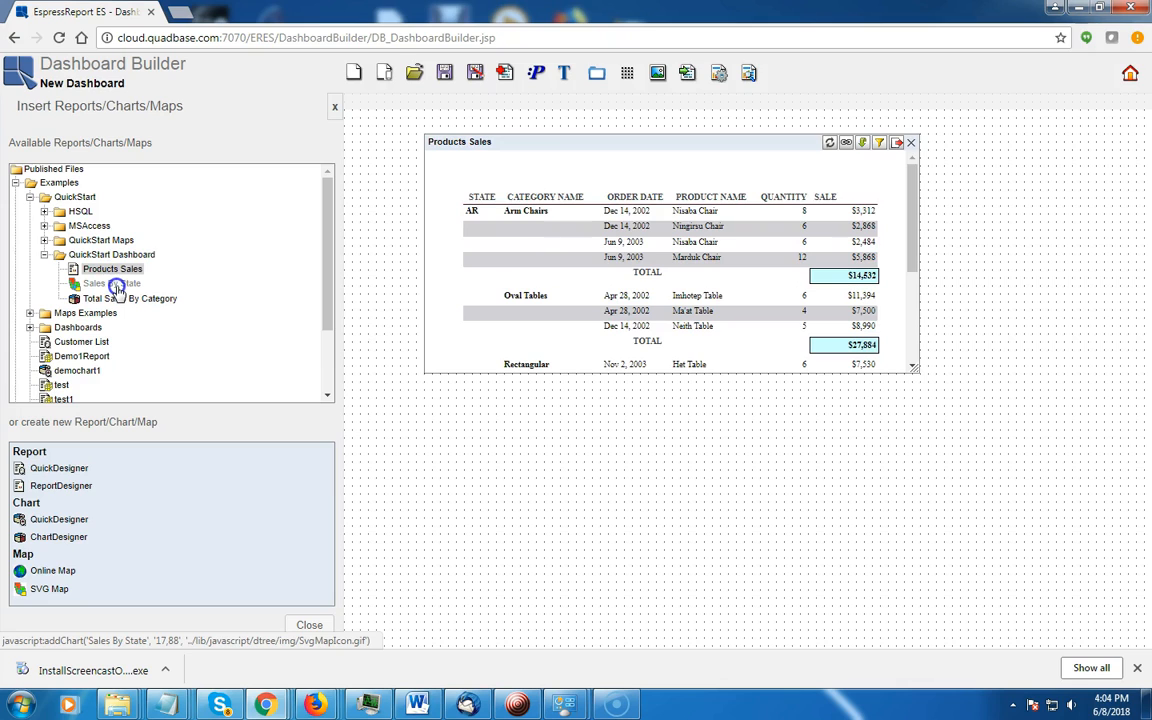
{"action": "left_click", "coordinate": [115, 284]}
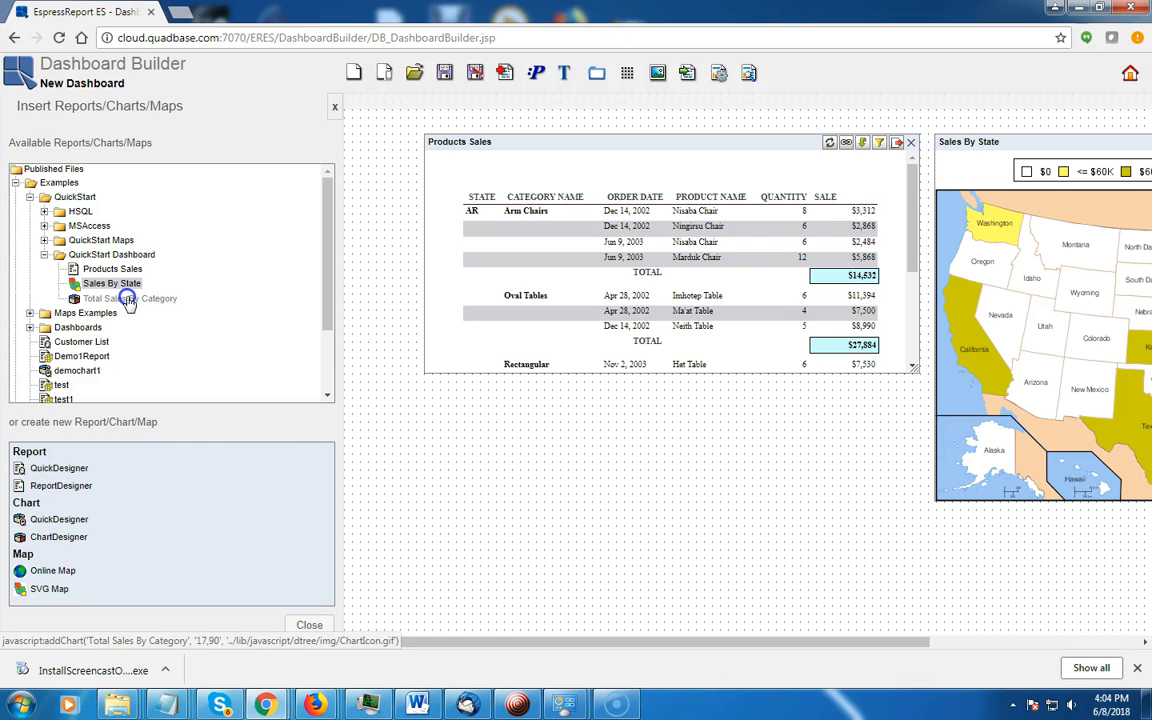
{"action": "left_click", "coordinate": [128, 299]}
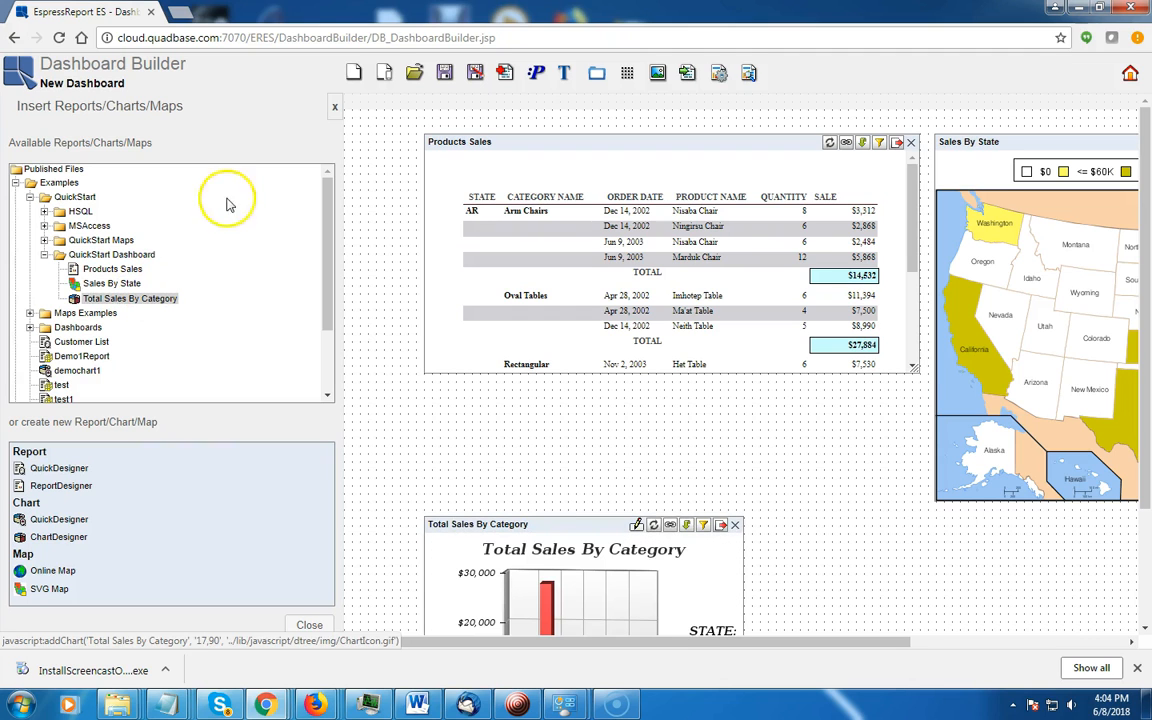
{"action": "left_click", "coordinate": [337, 107]}
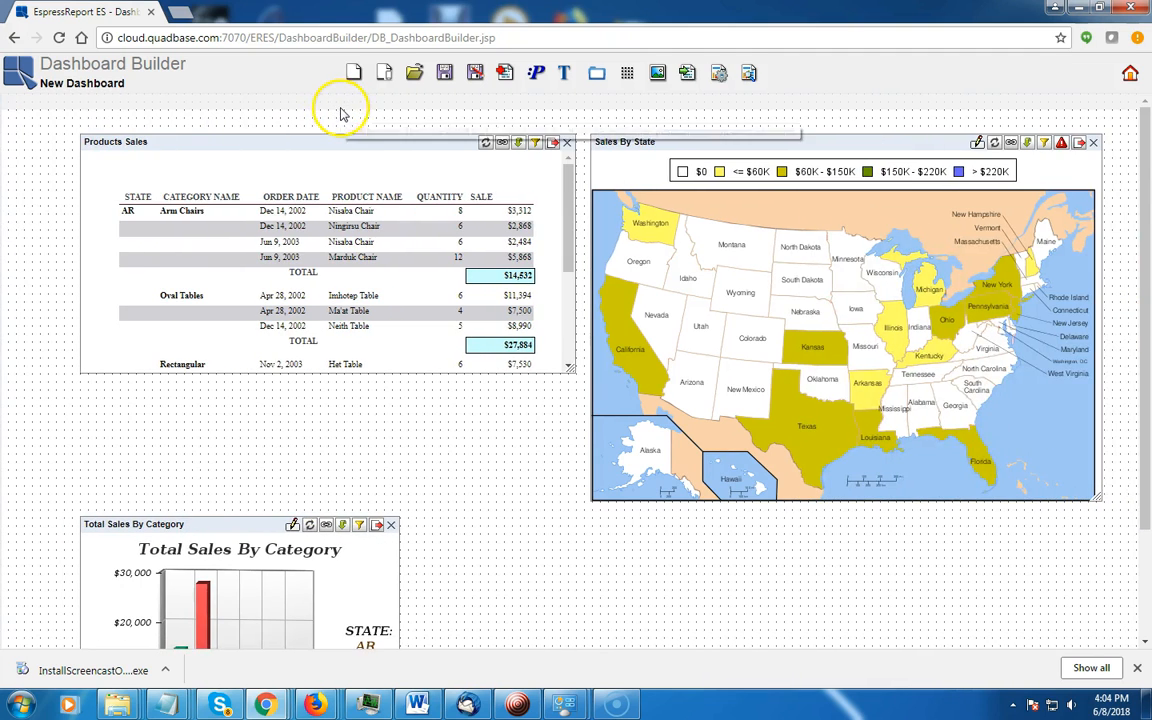
- Rearrange the dashboard with the Sales By State map on the left and the Total Sales By Category chart above the Products Sales report on the right
{"action": "left_click_drag", "start_coordinate": [797, 147], "coordinate": [479, 325]}
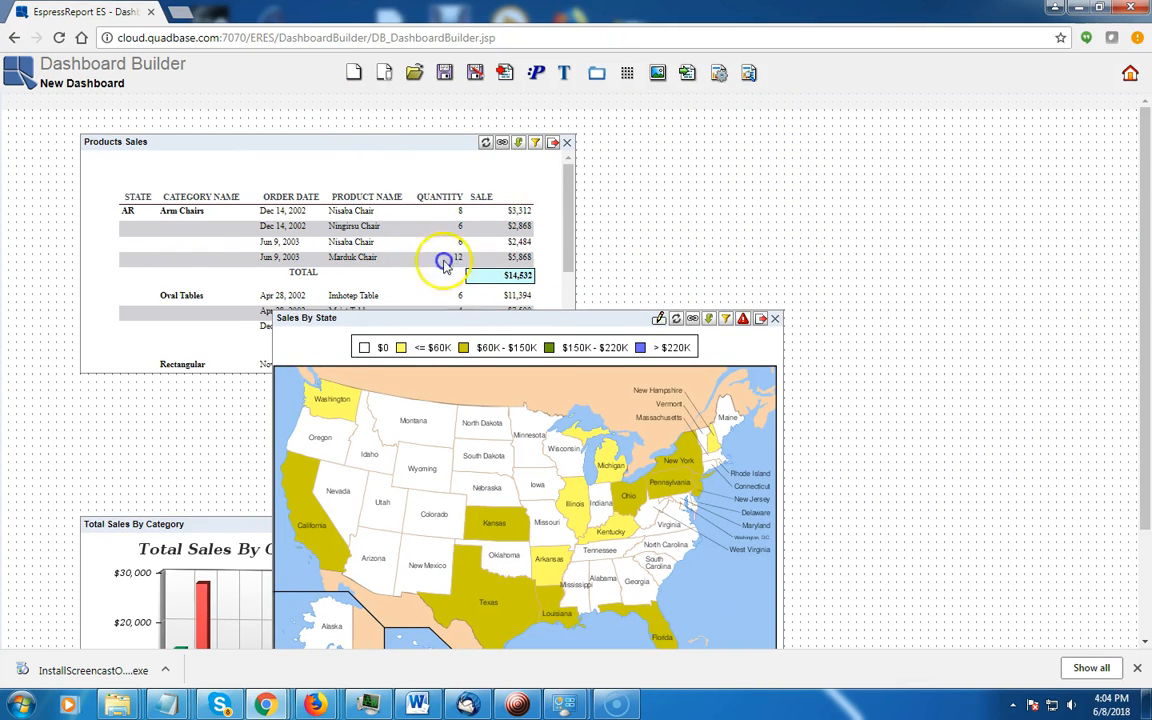
{"action": "left_click_drag", "start_coordinate": [414, 144], "coordinate": [634, 192]}
{"action": "left_click_drag", "start_coordinate": [709, 219], "coordinate": [932, 347]}
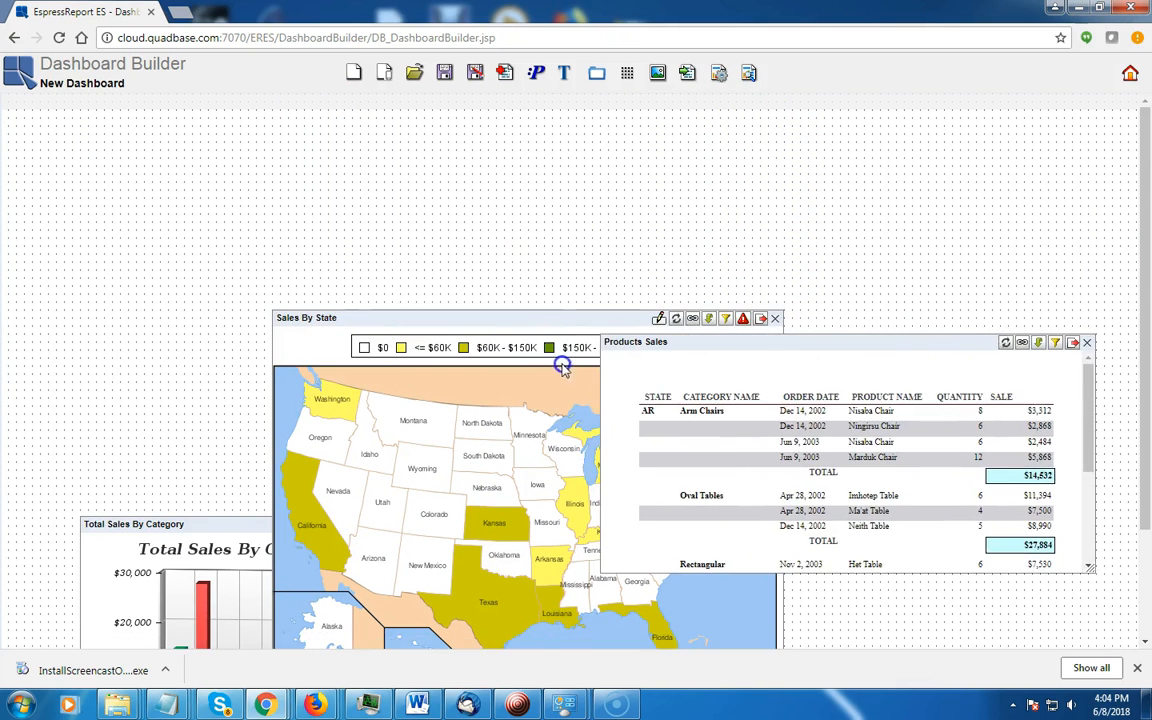
{"action": "left_click_drag", "start_coordinate": [206, 530], "coordinate": [743, 125]}
{"action": "left_click_drag", "start_coordinate": [479, 321], "coordinate": [279, 283]}
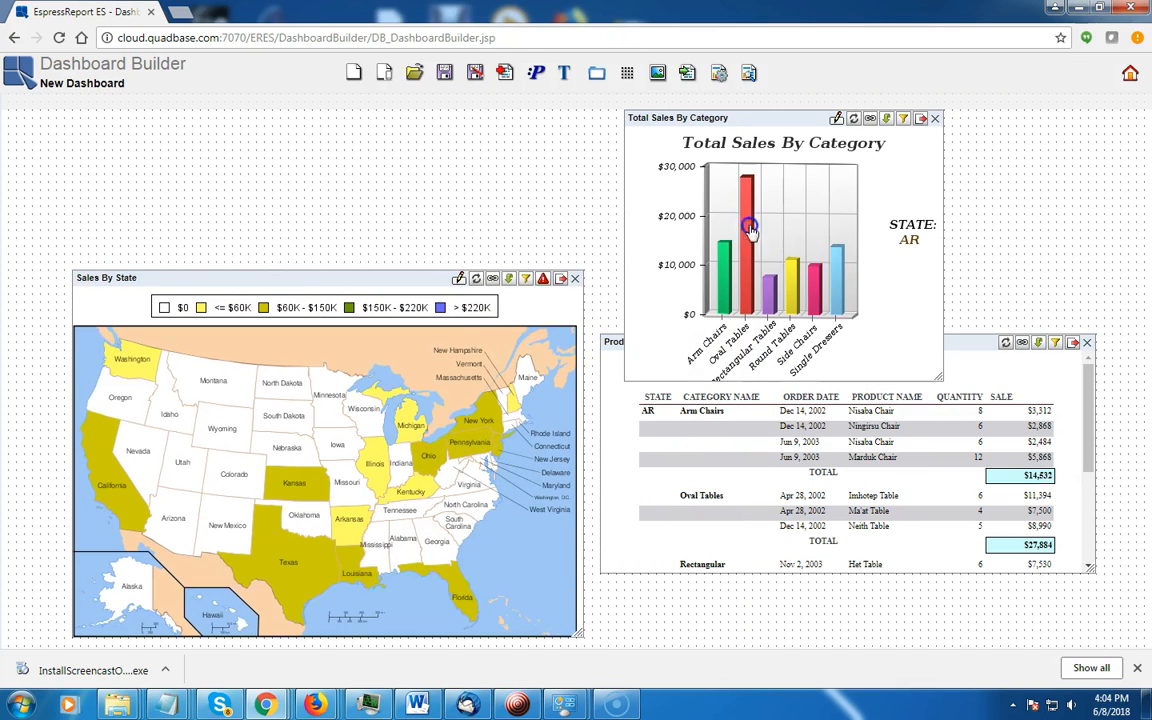
- Lower the Sales By State map and Products Sales report slightly, and align the chart's left edge with the report
{"action": "left_click_drag", "start_coordinate": [350, 278], "coordinate": [368, 317]}
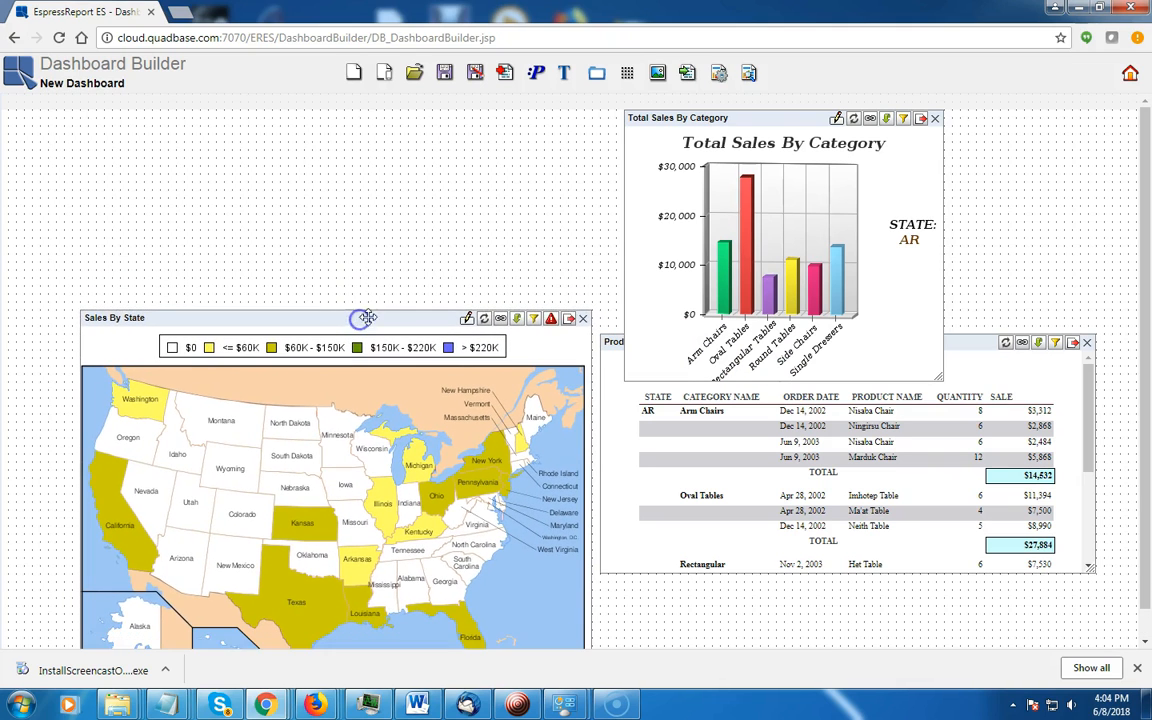
{"action": "left_click_drag", "start_coordinate": [983, 343], "coordinate": [975, 389]}
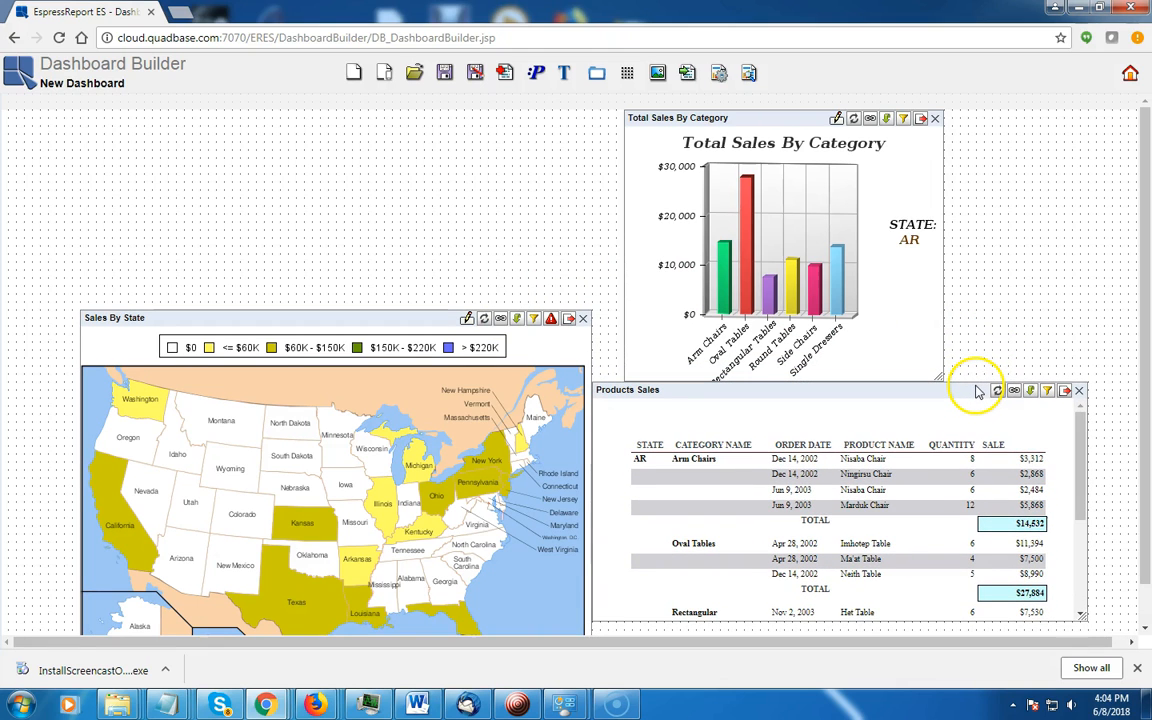
{"action": "left_click_drag", "start_coordinate": [800, 117], "coordinate": [764, 124]}
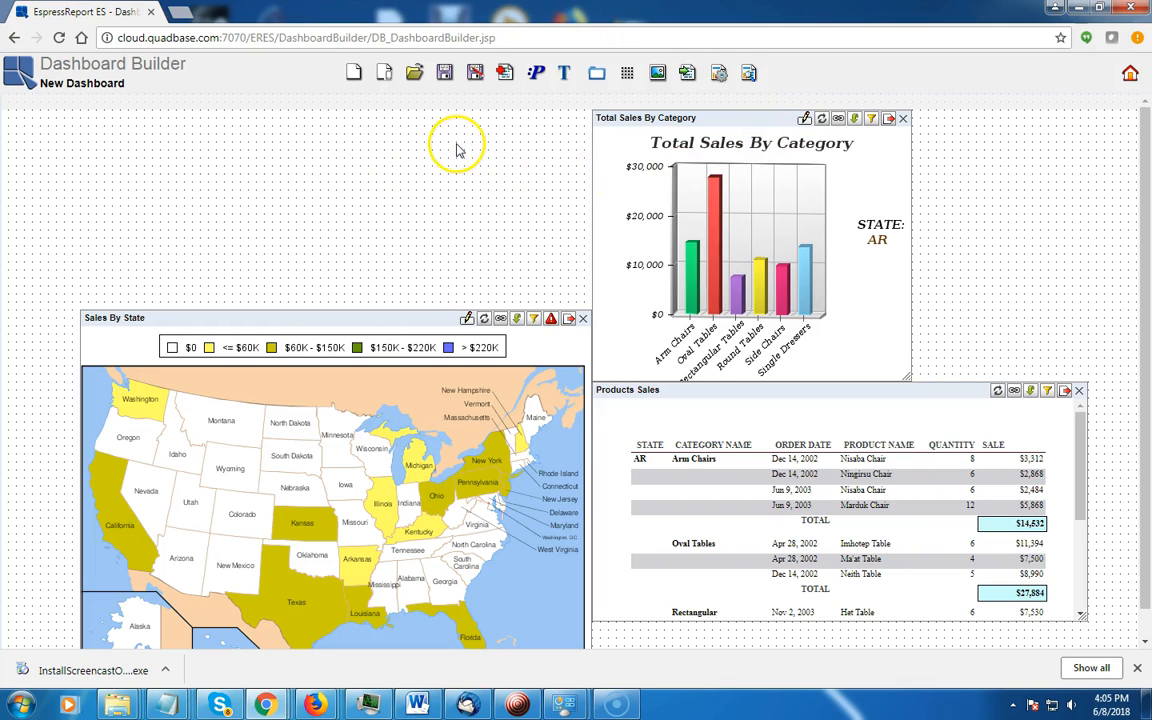
- Examine the filter parameters of the Total Sales By Category chart and the Products Sales report
{"action": "left_click", "coordinate": [871, 119]}
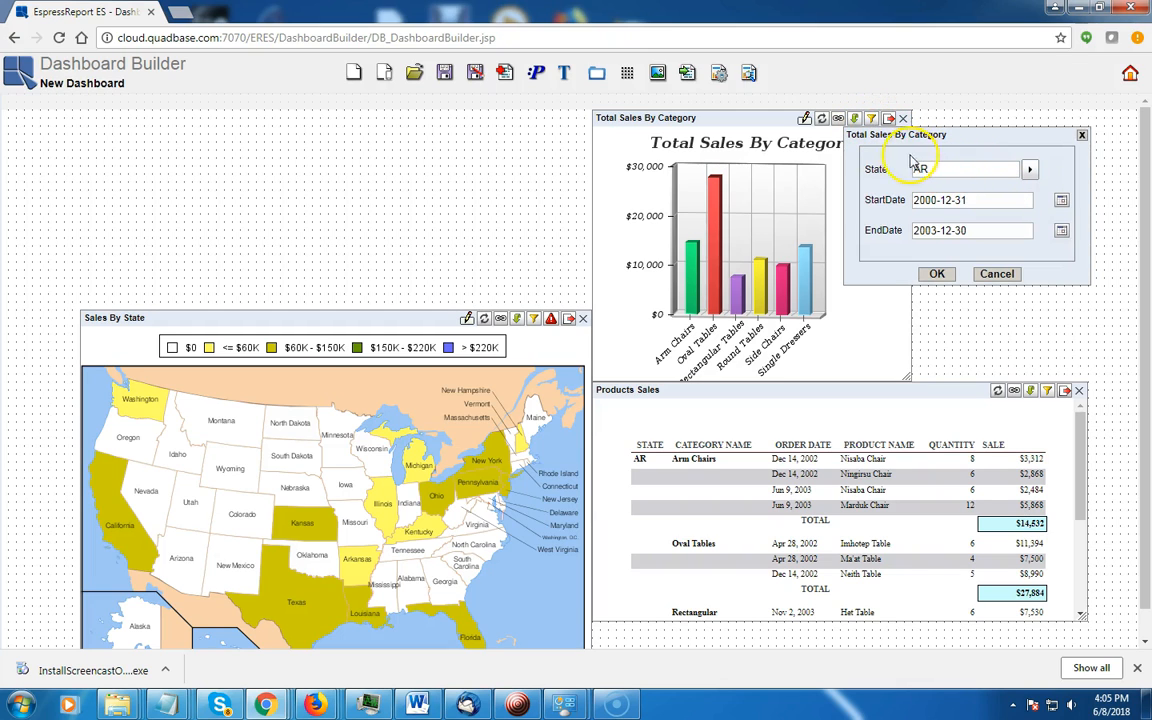
{"action": "left_click", "coordinate": [1047, 391]}
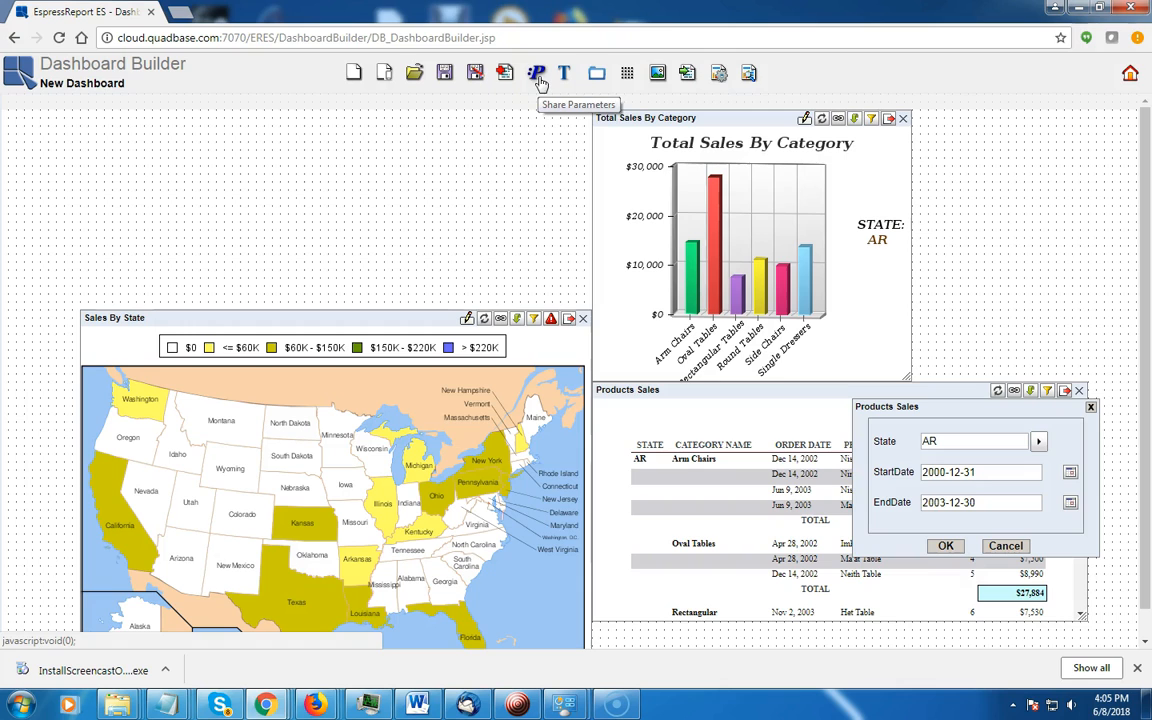
{"action": "left_click", "coordinate": [872, 119]}
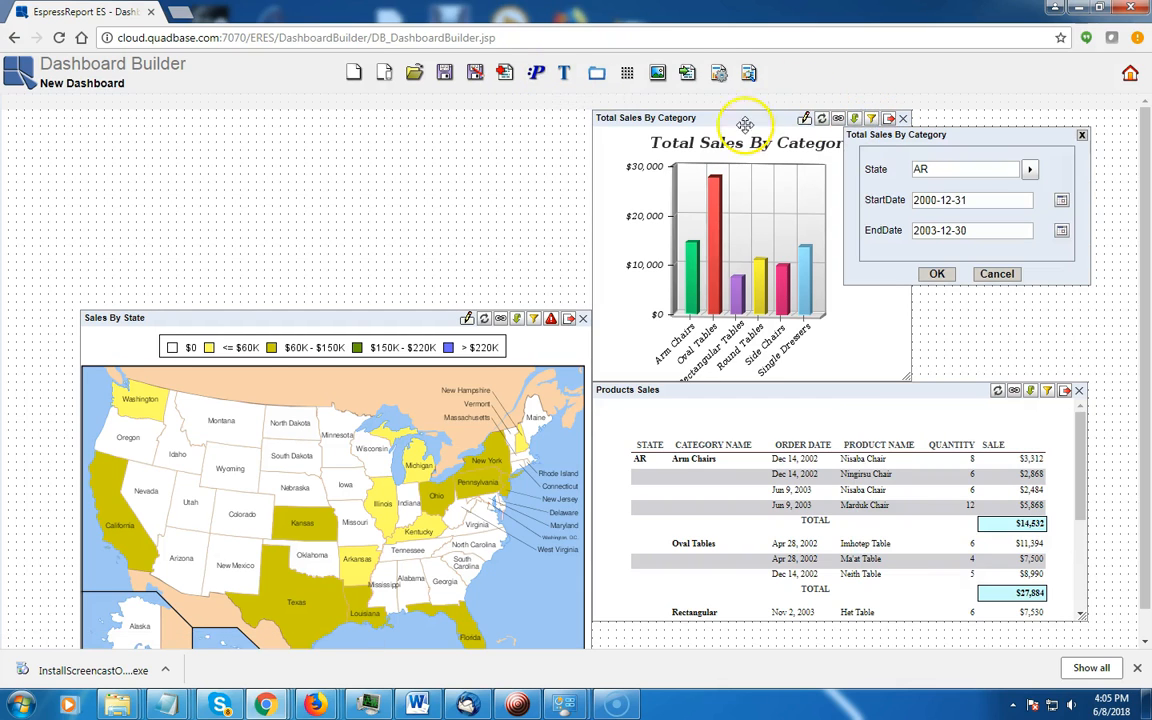
- Start a new shared parameter for the dashboard and name it Start Date
{"action": "left_click", "coordinate": [537, 78]}
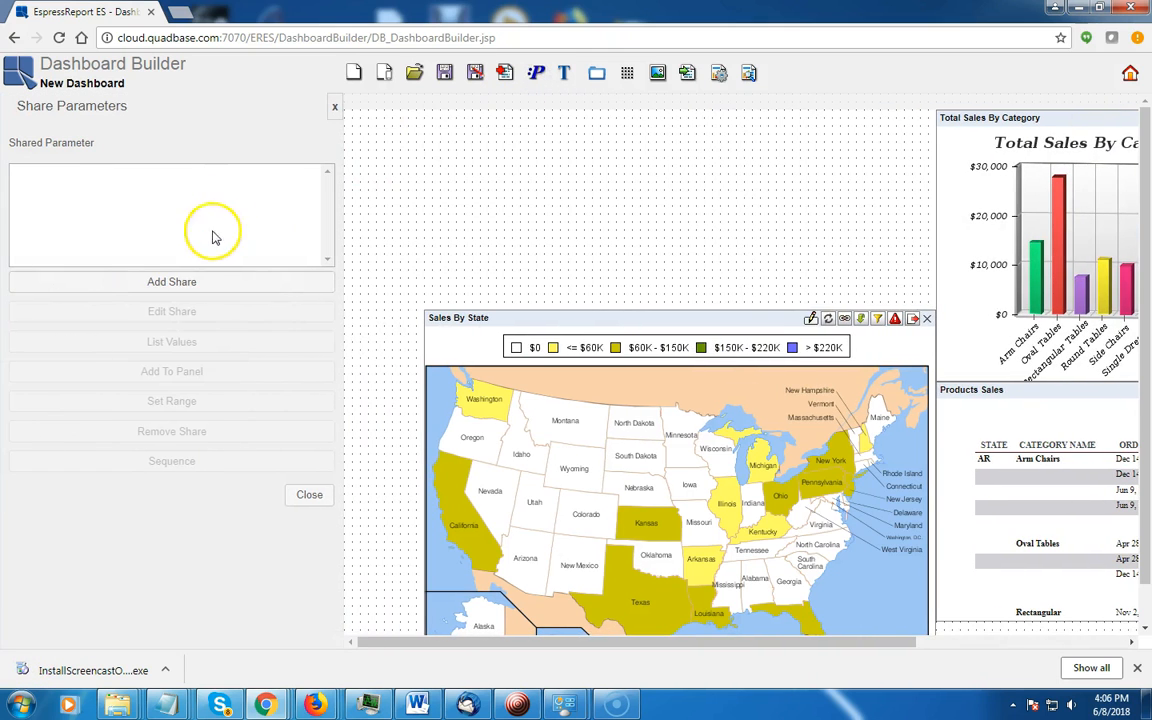
{"action": "left_click", "coordinate": [172, 281]}
{"action": "left_click", "coordinate": [420, 203]}
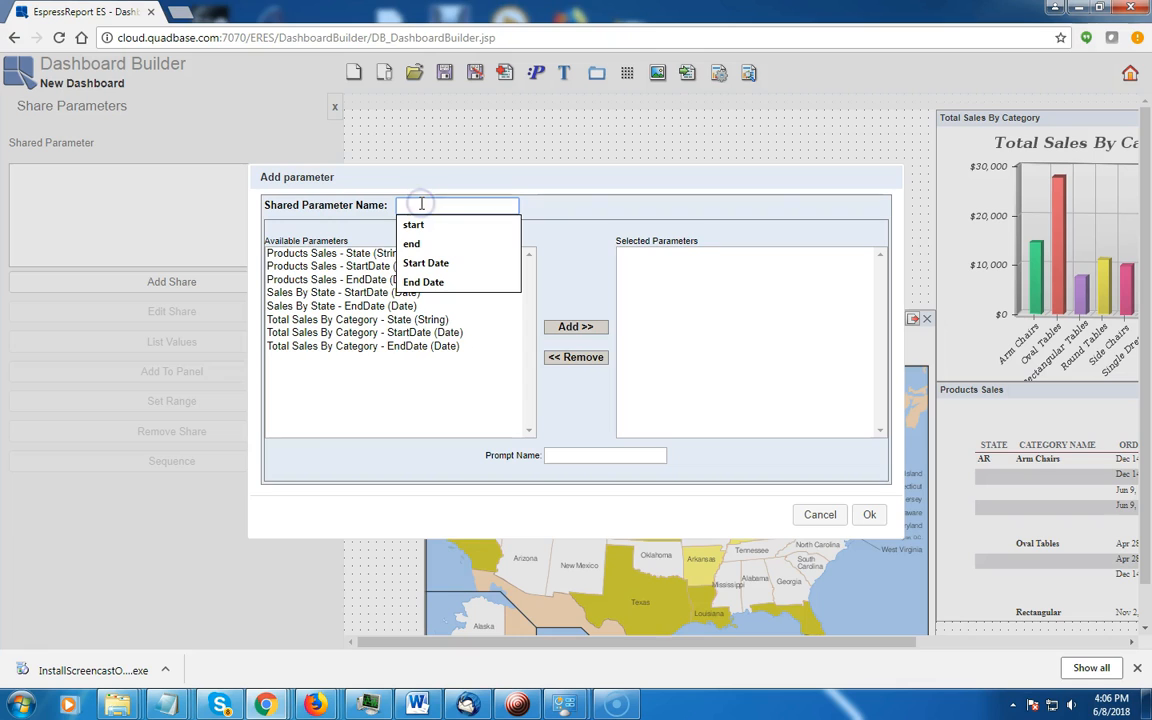
{"action": "left_click", "coordinate": [470, 262]}
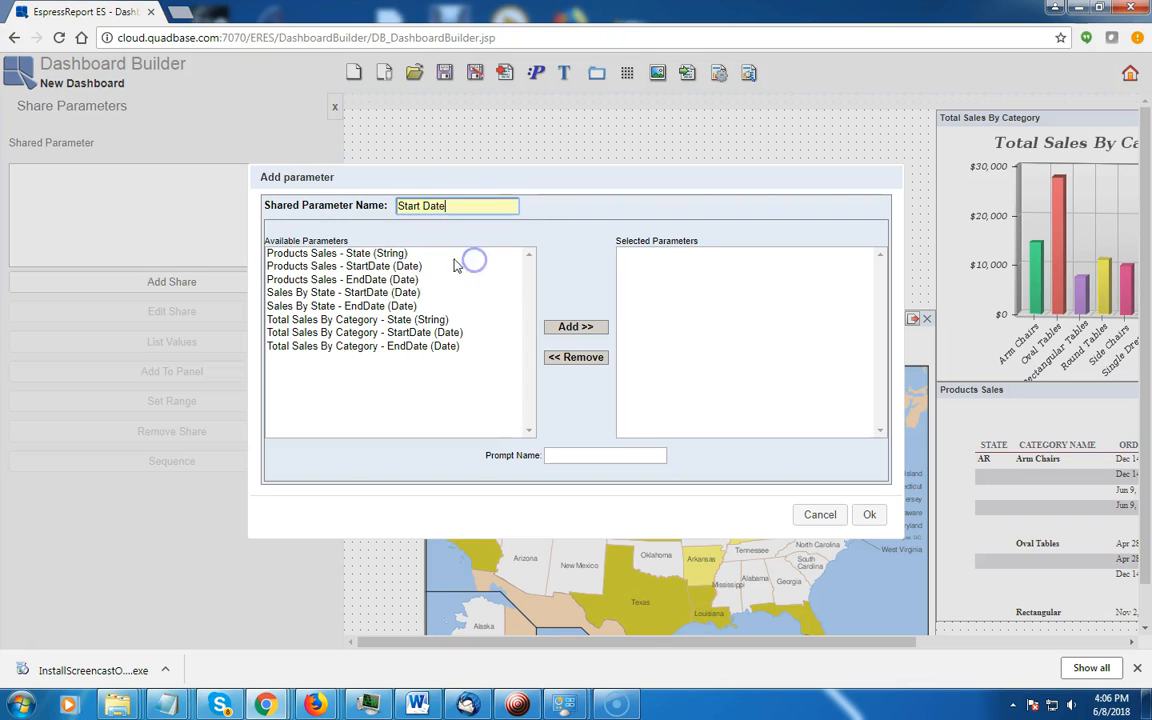
- Add the StartDate parameters of Products Sales, Sales By State and Total Sales By Category to the Start Date share
{"action": "left_click", "coordinate": [360, 266]}
{"action": "left_click", "coordinate": [555, 330]}
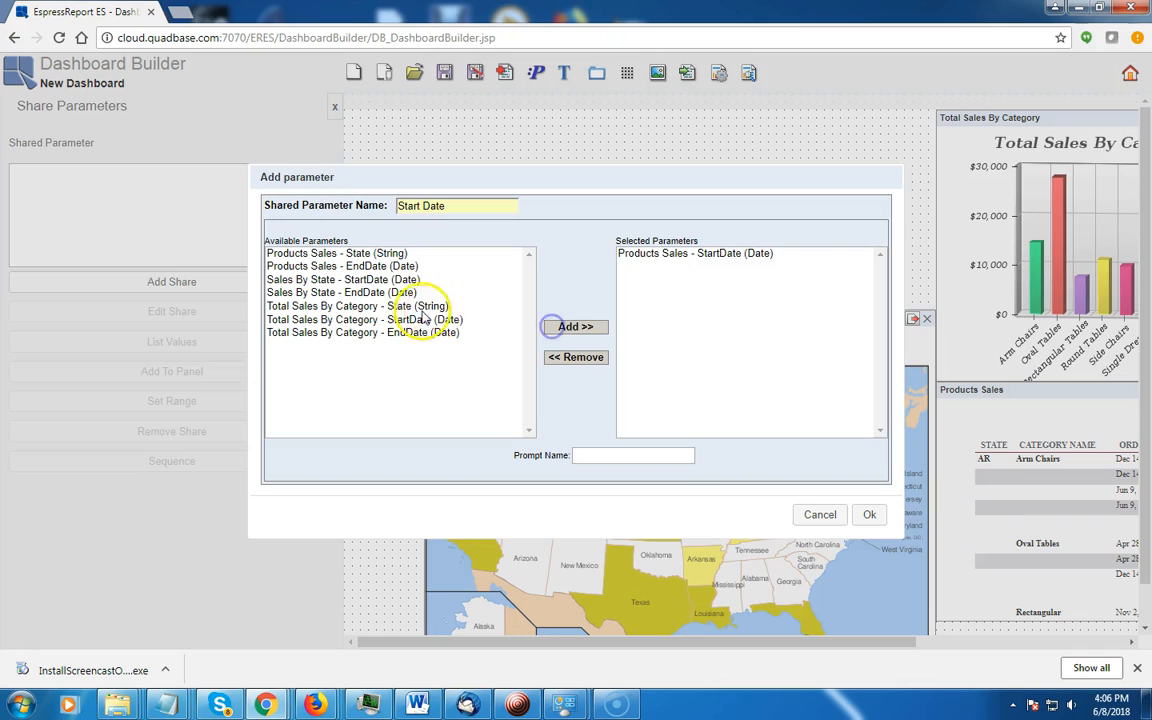
{"action": "left_click", "coordinate": [440, 280]}
{"action": "left_click", "coordinate": [578, 328]}
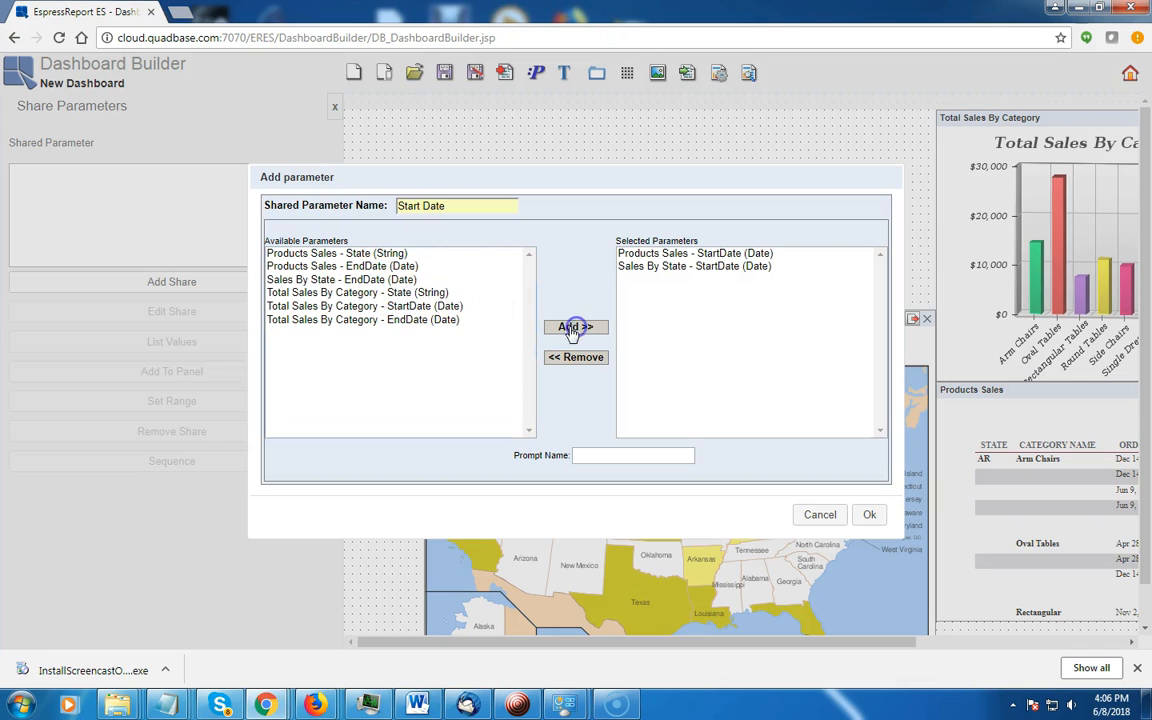
{"action": "left_click", "coordinate": [410, 306]}
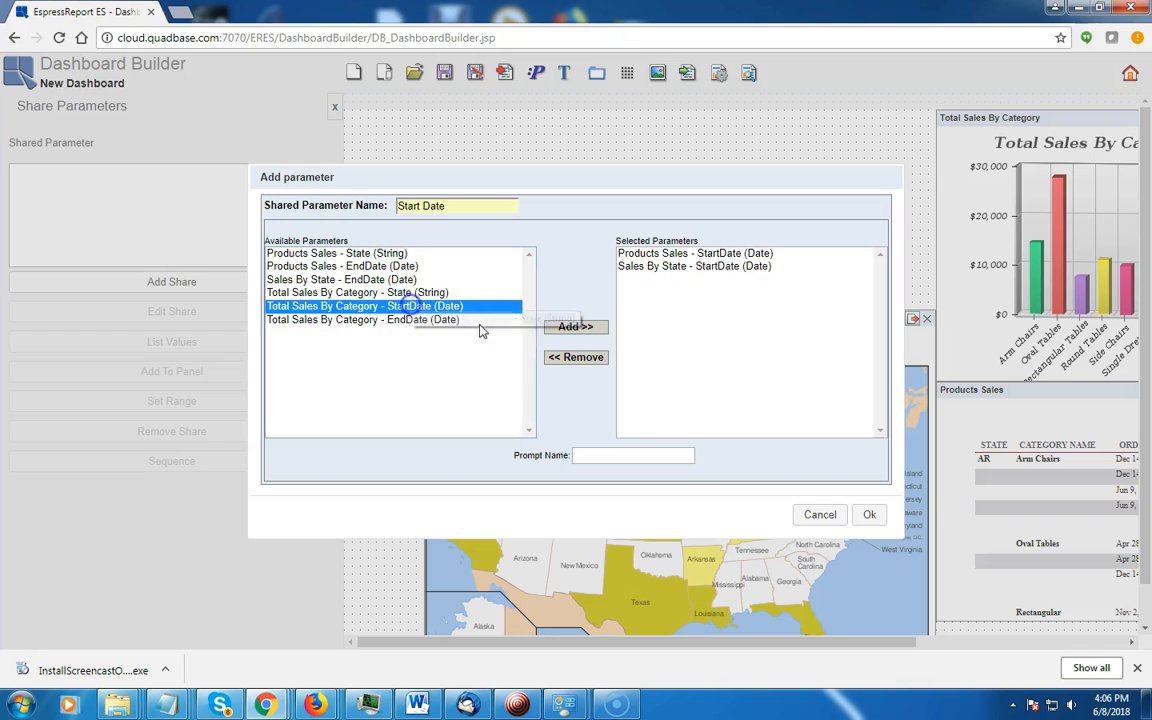
{"action": "left_click", "coordinate": [558, 327]}
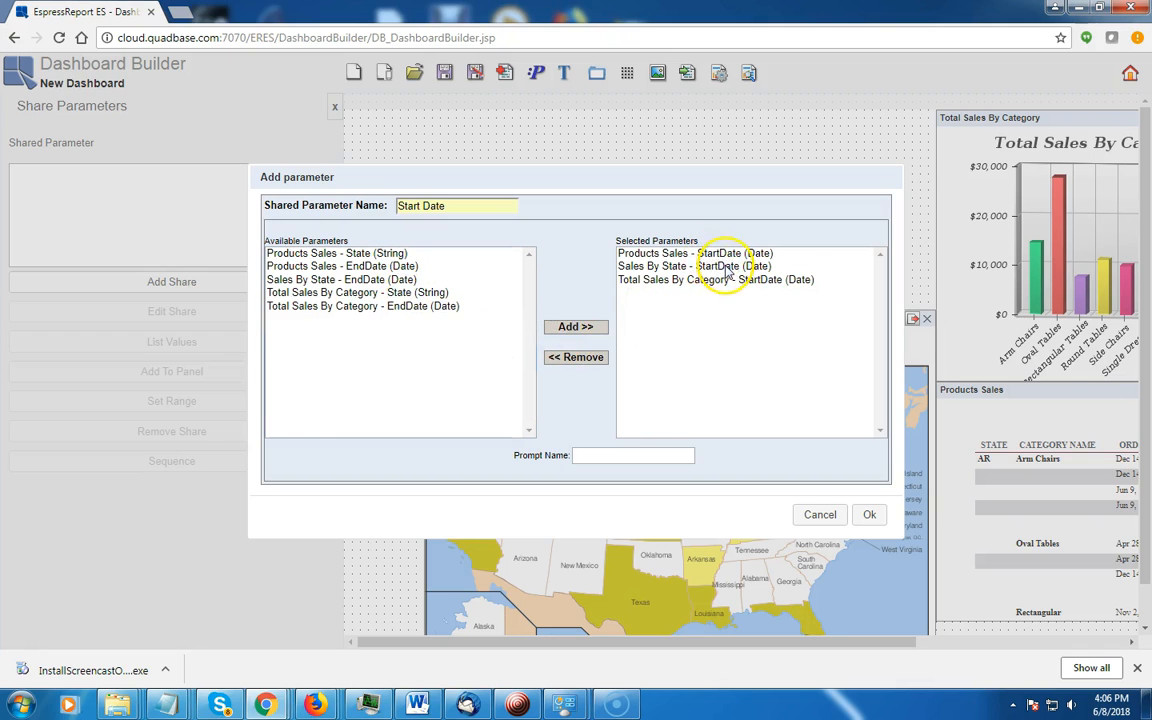
- Set the shared parameter's prompt name to Start Date and save it
{"action": "left_click", "coordinate": [624, 456]}
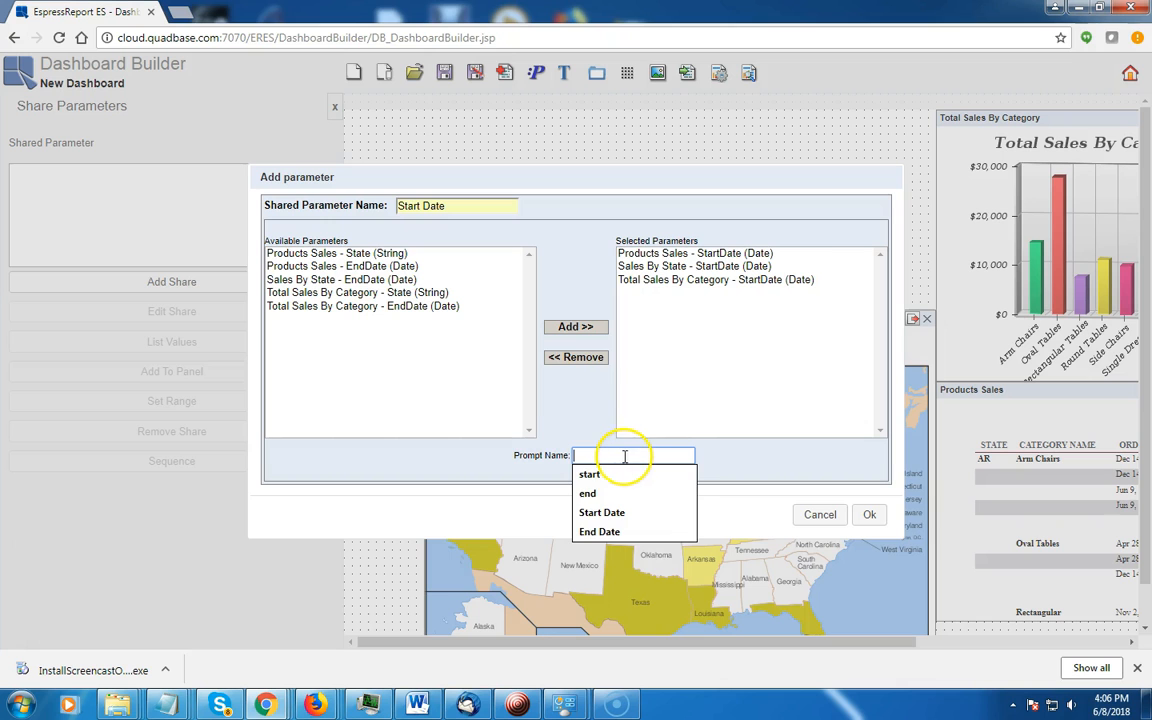
{"action": "left_click", "coordinate": [605, 512]}
{"action": "left_click", "coordinate": [862, 515]}
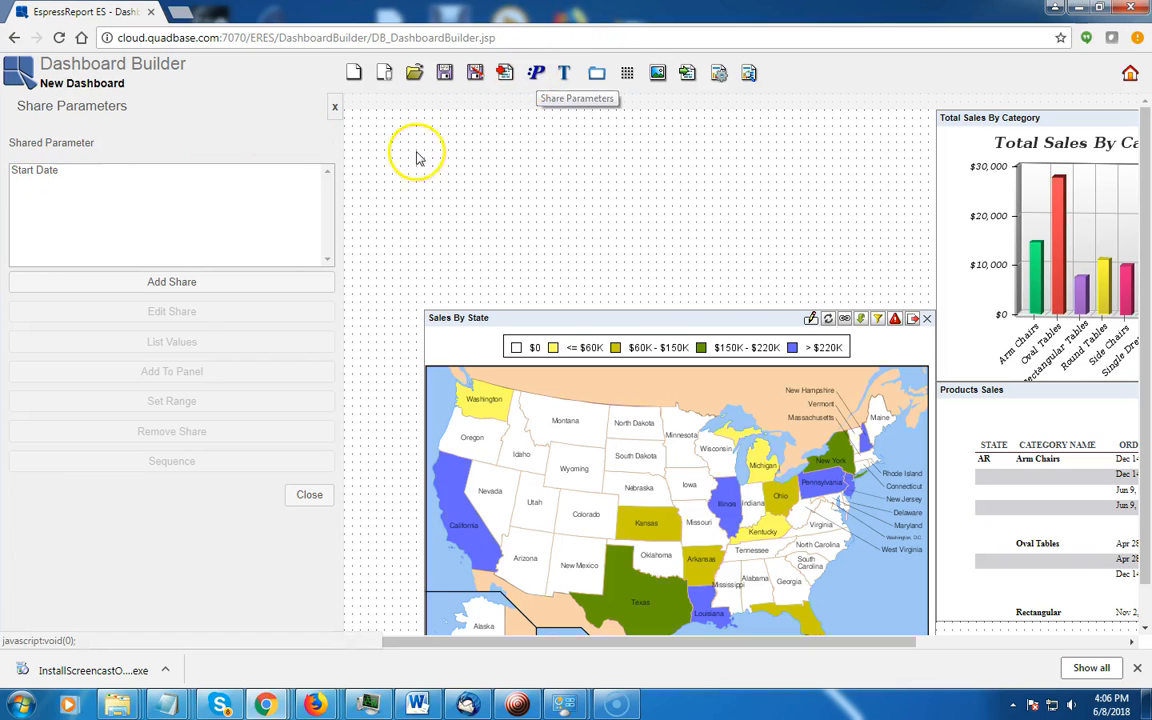
- Start a second shared parameter with both its name and its prompt name set to End Date
{"action": "left_click", "coordinate": [171, 285]}
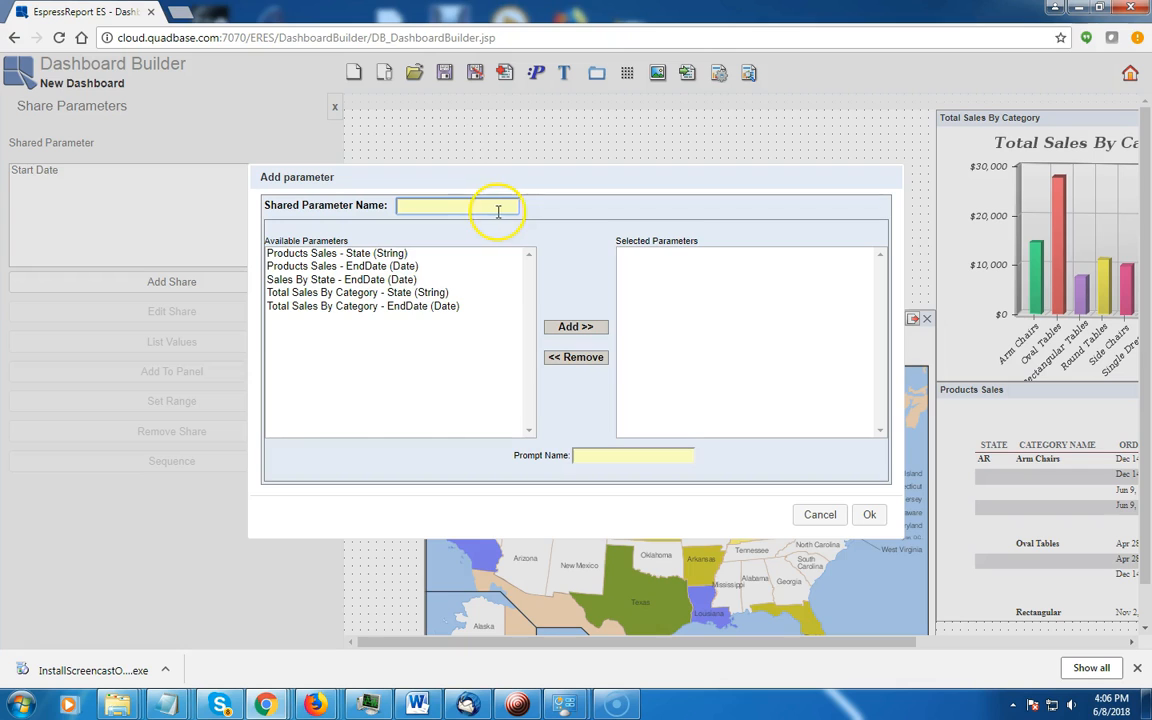
{"action": "left_click", "coordinate": [493, 209]}
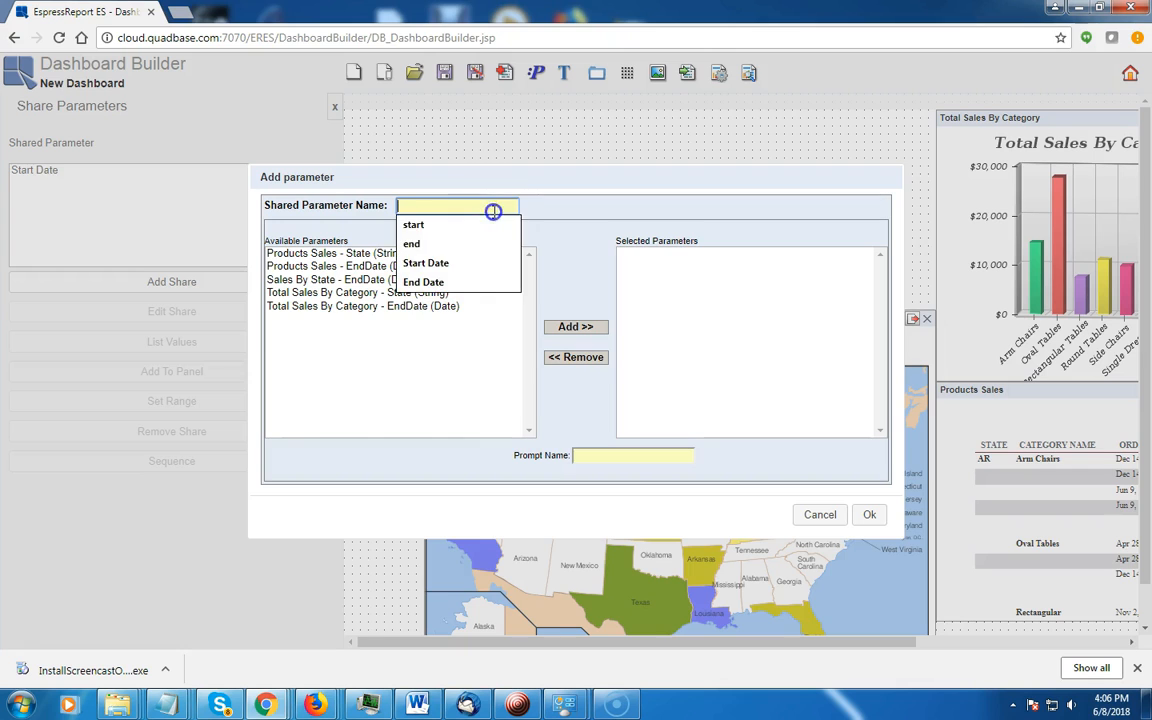
{"action": "left_click", "coordinate": [455, 281]}
{"action": "left_click", "coordinate": [600, 455]}
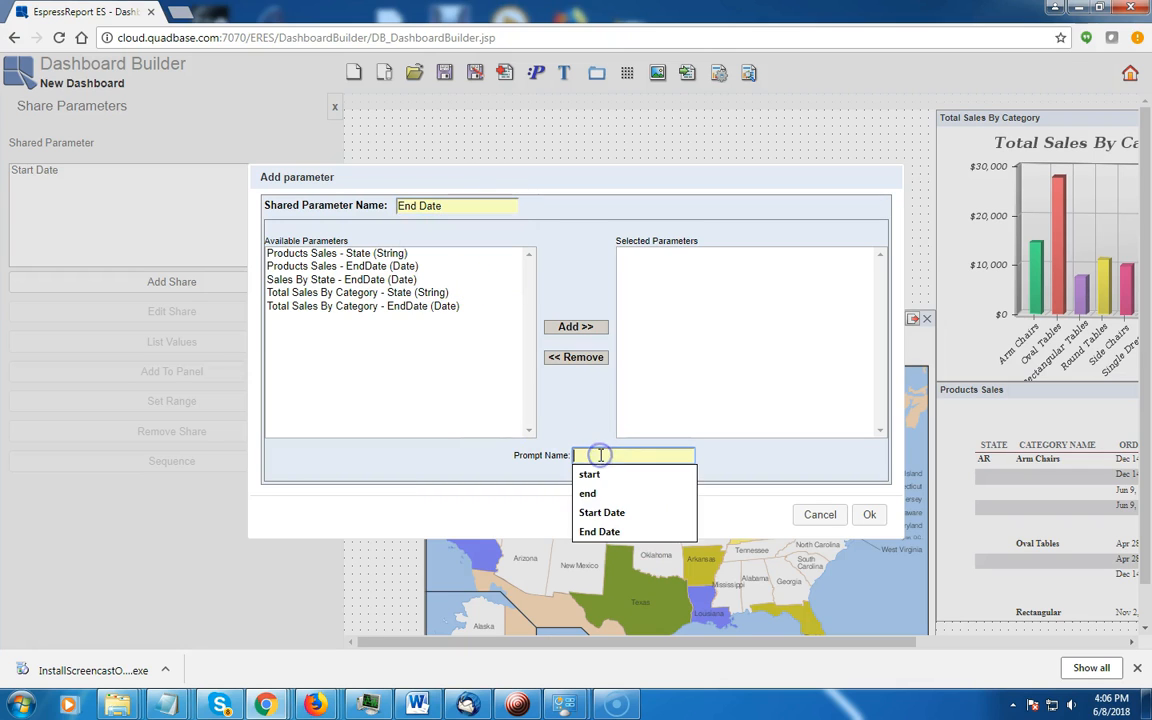
{"action": "left_click", "coordinate": [600, 531]}
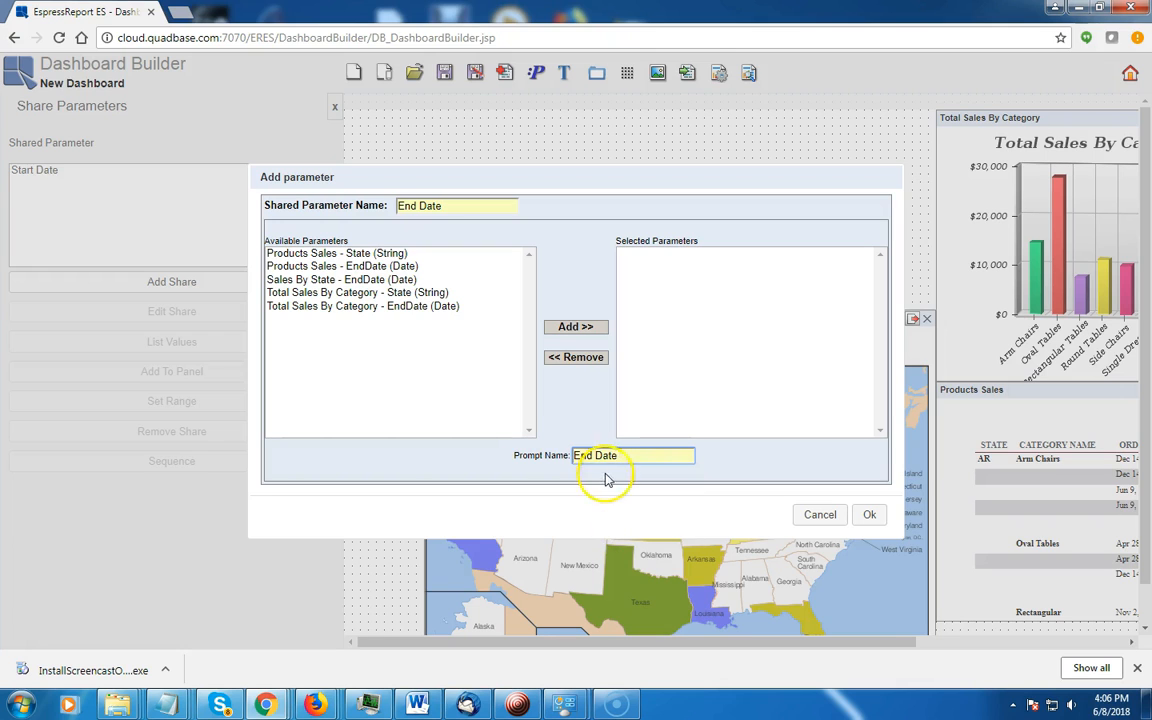
- Add the EndDate parameters of Products Sales, Sales By State and Total Sales By Category to the End Date share and save it
{"action": "left_click", "coordinate": [391, 266]}
{"action": "left_click", "coordinate": [576, 327]}
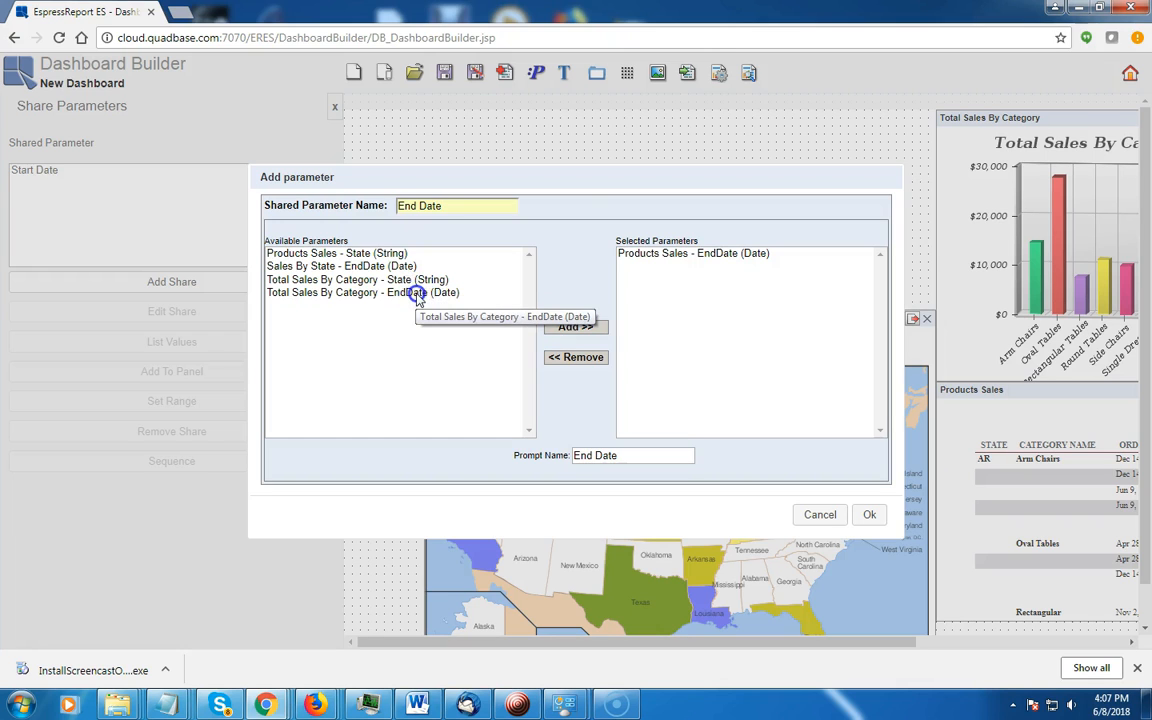
{"action": "left_click", "coordinate": [398, 268]}
{"action": "left_click", "coordinate": [576, 327]}
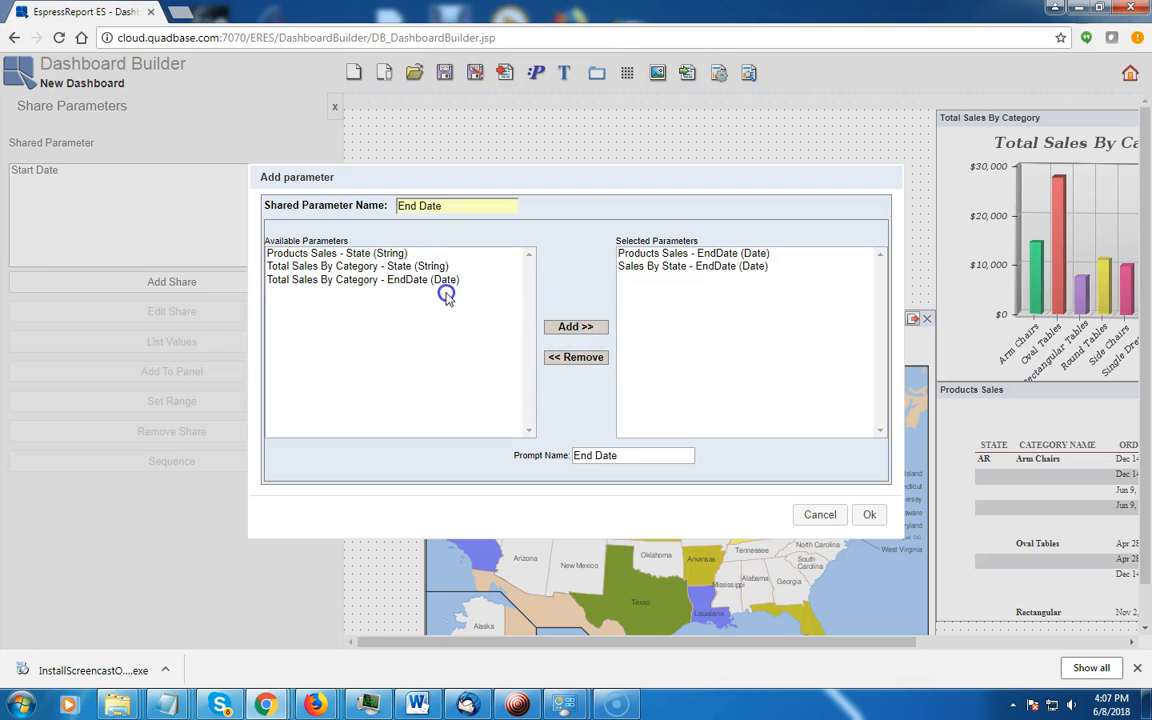
{"action": "left_click", "coordinate": [440, 283]}
{"action": "left_click", "coordinate": [574, 327]}
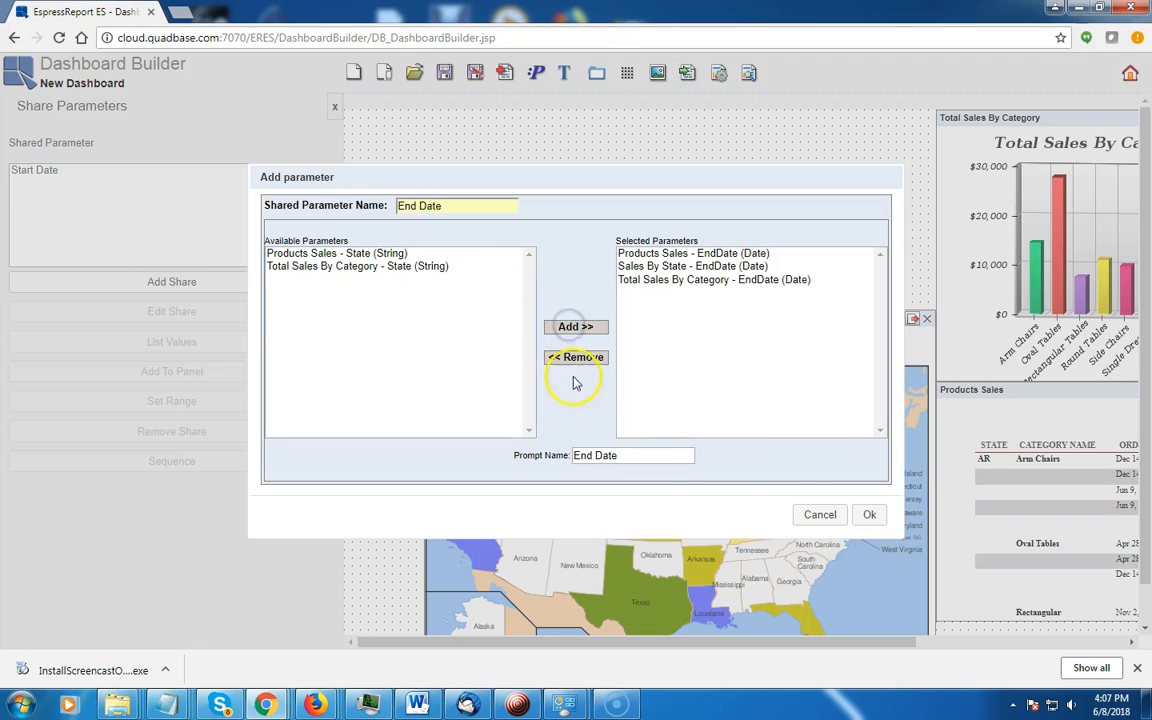
{"action": "left_click", "coordinate": [868, 516]}
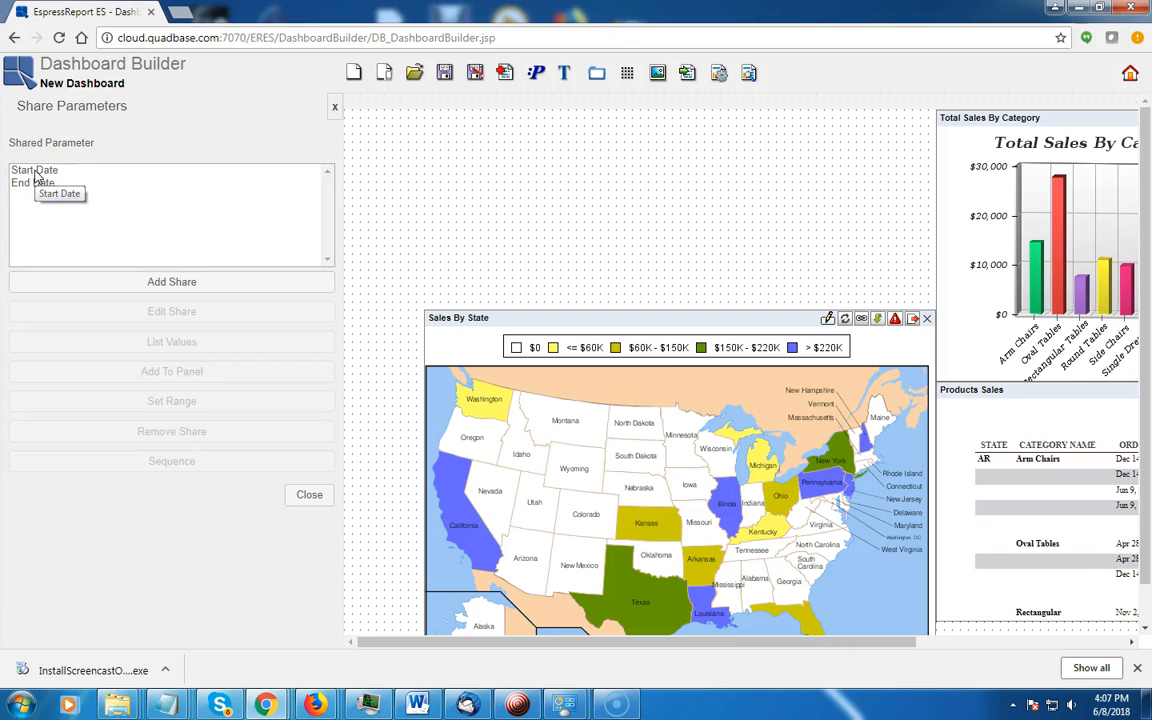
- Start a range from the Start Date and End Date shares, with both its name and prompt text set to Date Range
{"action": "left_click", "coordinate": [35, 172]}
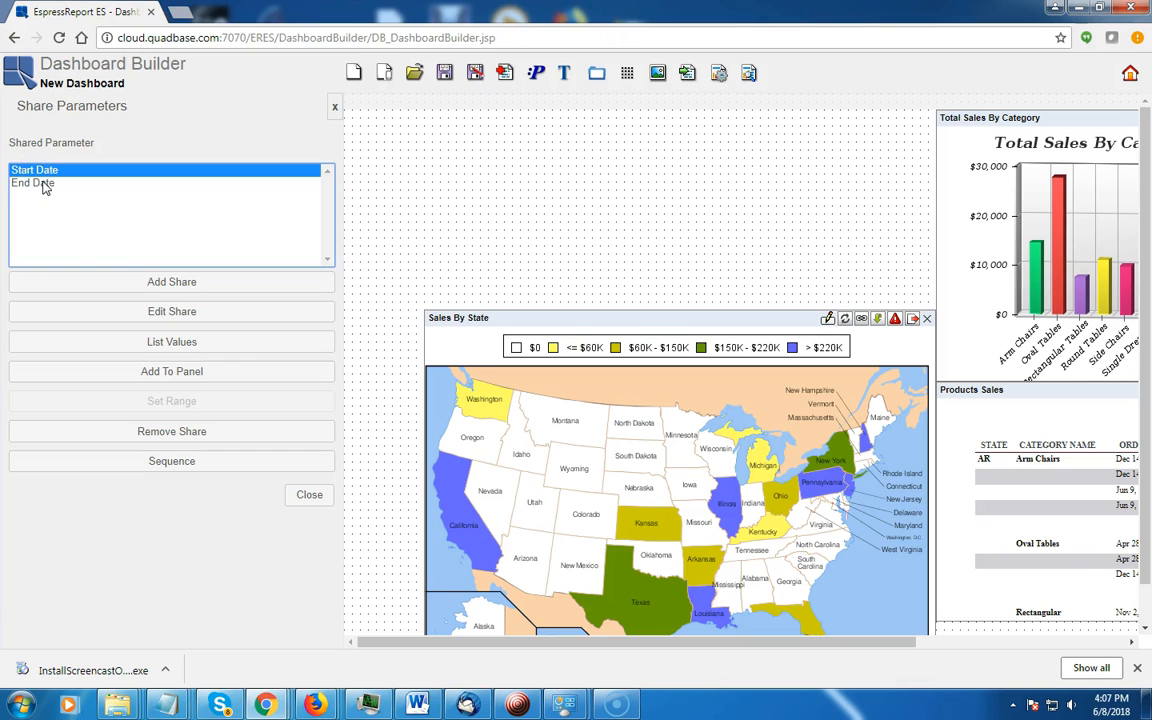
{"action": "left_click", "coordinate": [40, 184], "text": "ctrl"}
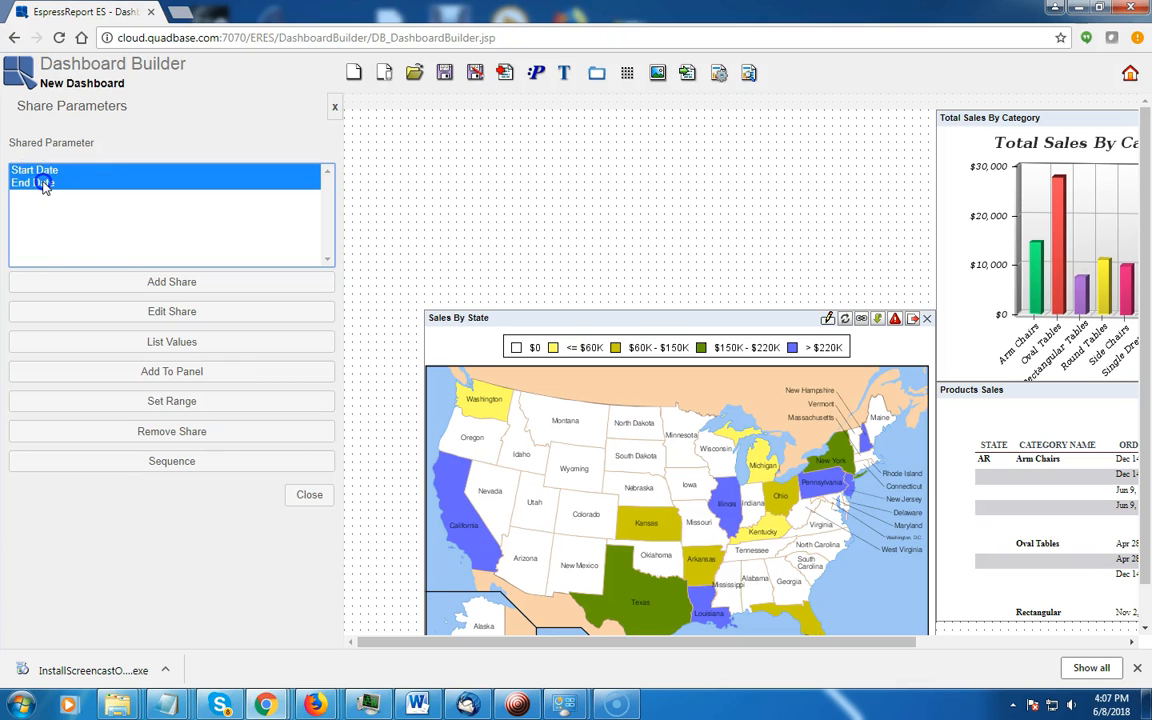
{"action": "left_click", "coordinate": [174, 402]}
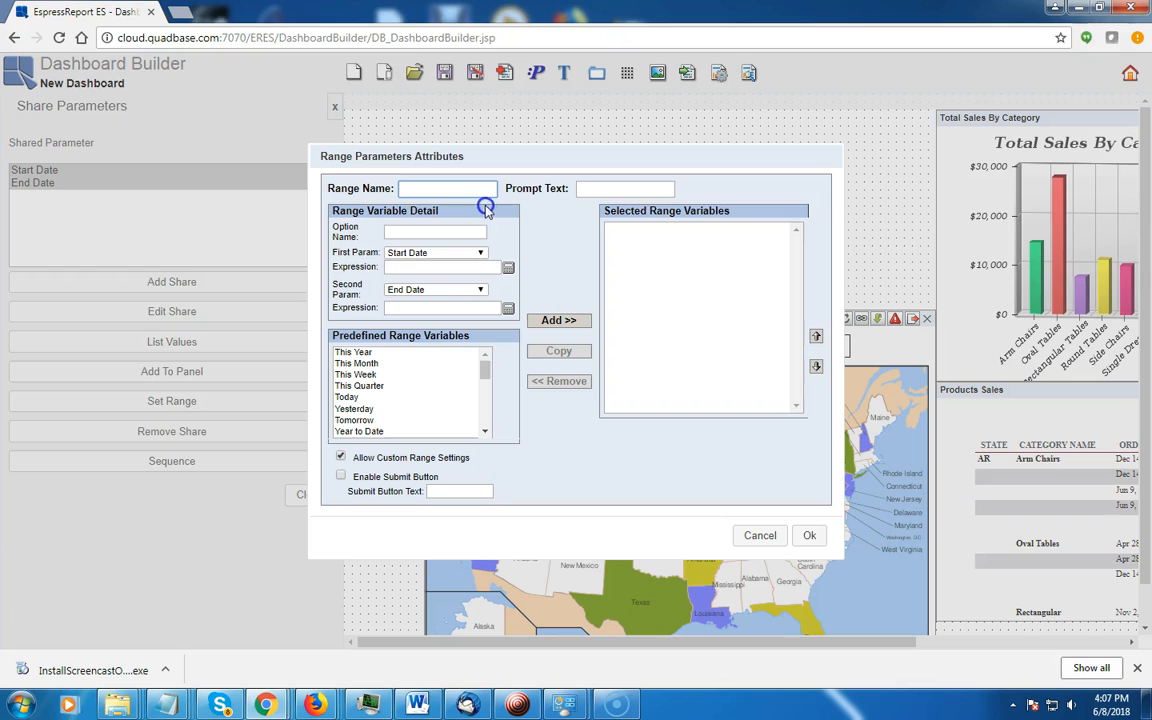
{"action": "type", "text": "Datr"}
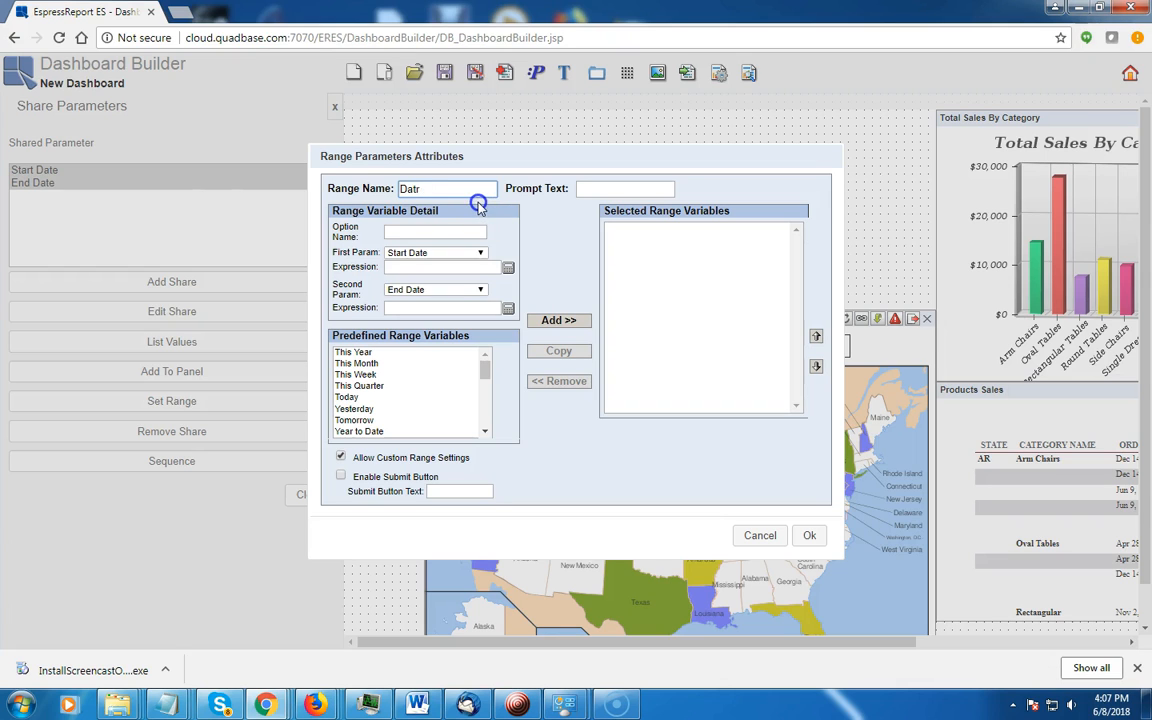
{"action": "key", "text": "BackSpace"}
{"action": "type", "text": "e"}
{"action": "left_click", "coordinate": [437, 227]}
{"action": "left_click", "coordinate": [587, 189]}
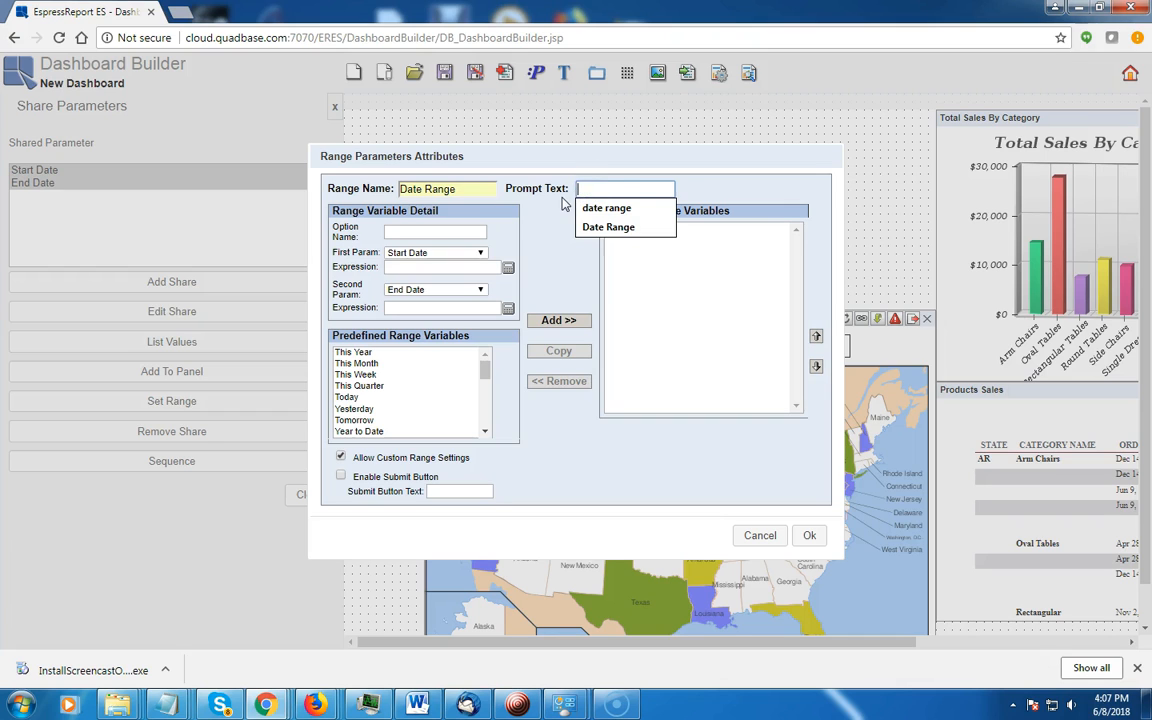
{"action": "left_click", "coordinate": [605, 227]}
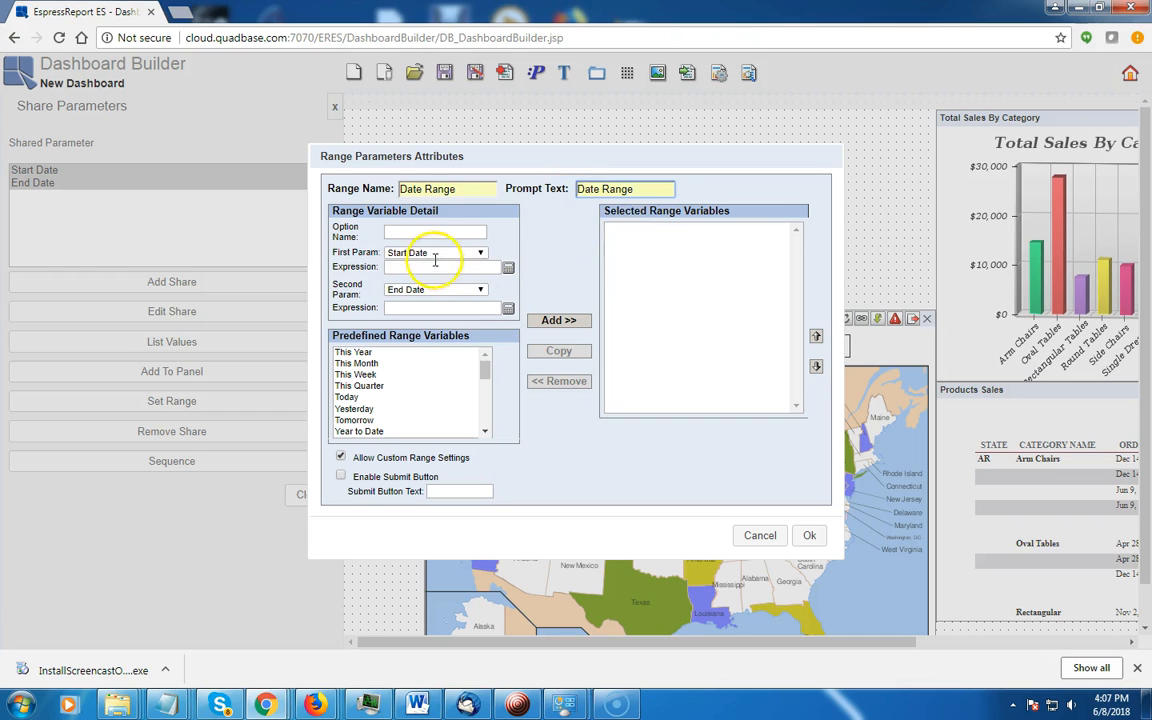
- Name the first range option Year 2002 and set its Start Date expression to 2002-01-01
{"action": "left_click", "coordinate": [432, 233]}
{"action": "left_click", "coordinate": [430, 248]}
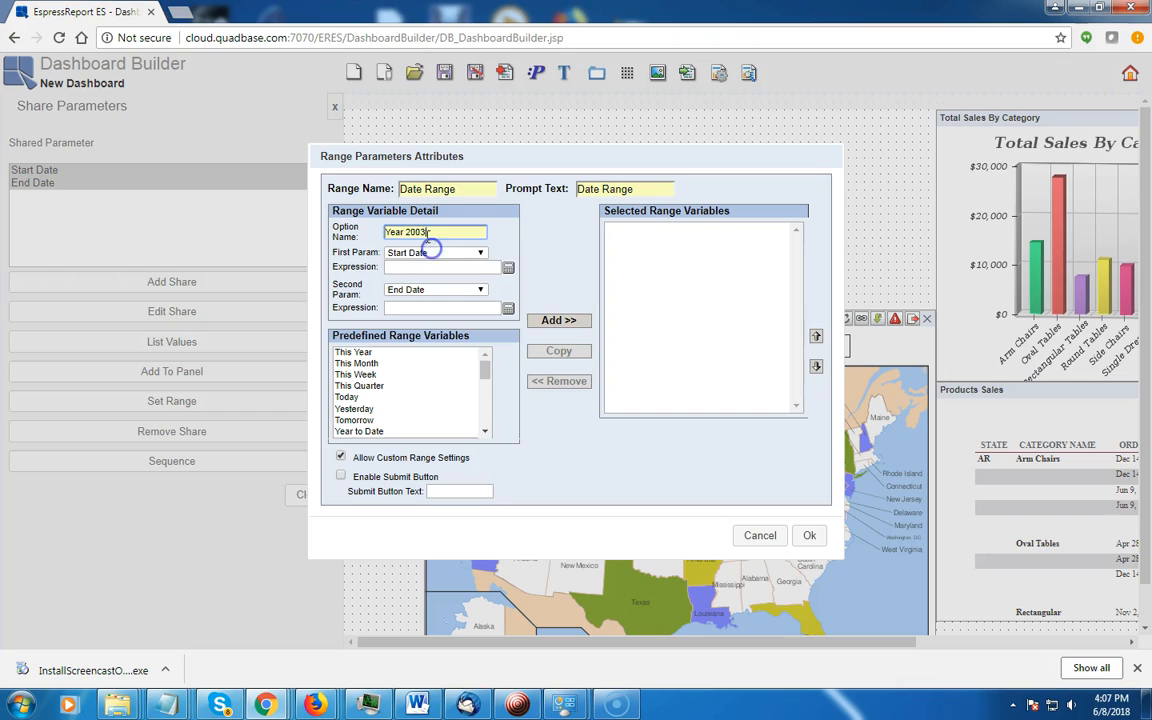
{"action": "left_click", "coordinate": [426, 234]}
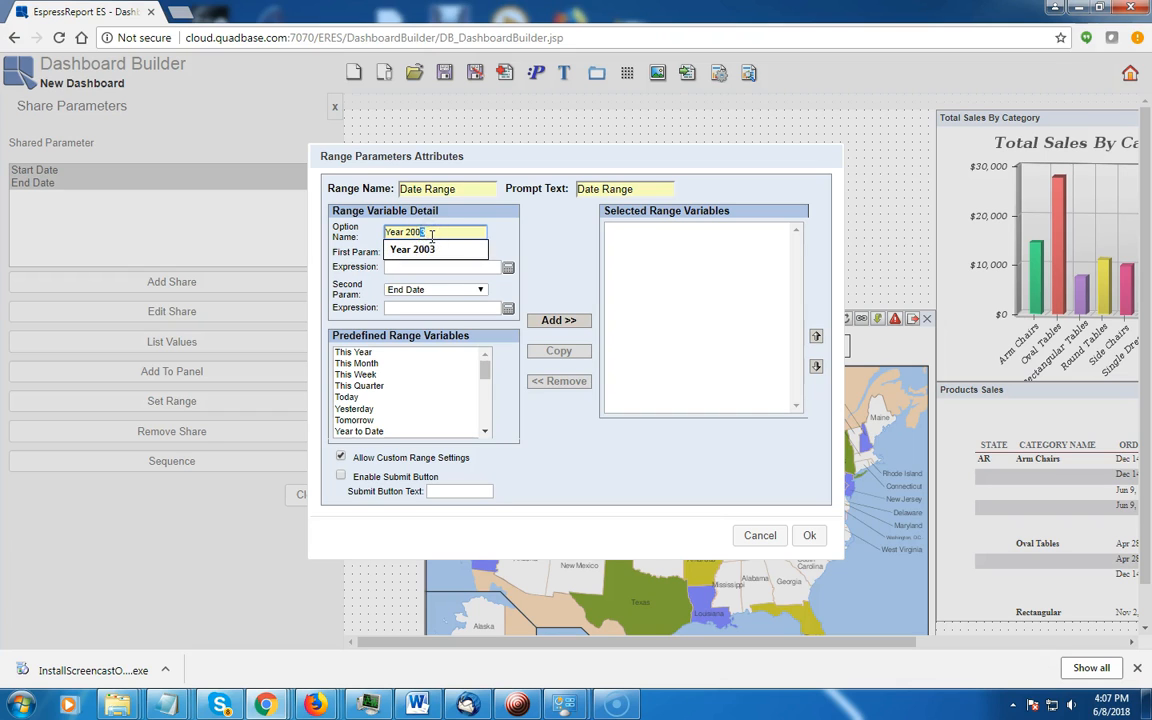
{"action": "type", "text": "2"}
{"action": "left_click", "coordinate": [443, 264]}
{"action": "left_click", "coordinate": [437, 285]}
{"action": "left_click", "coordinate": [400, 268]}
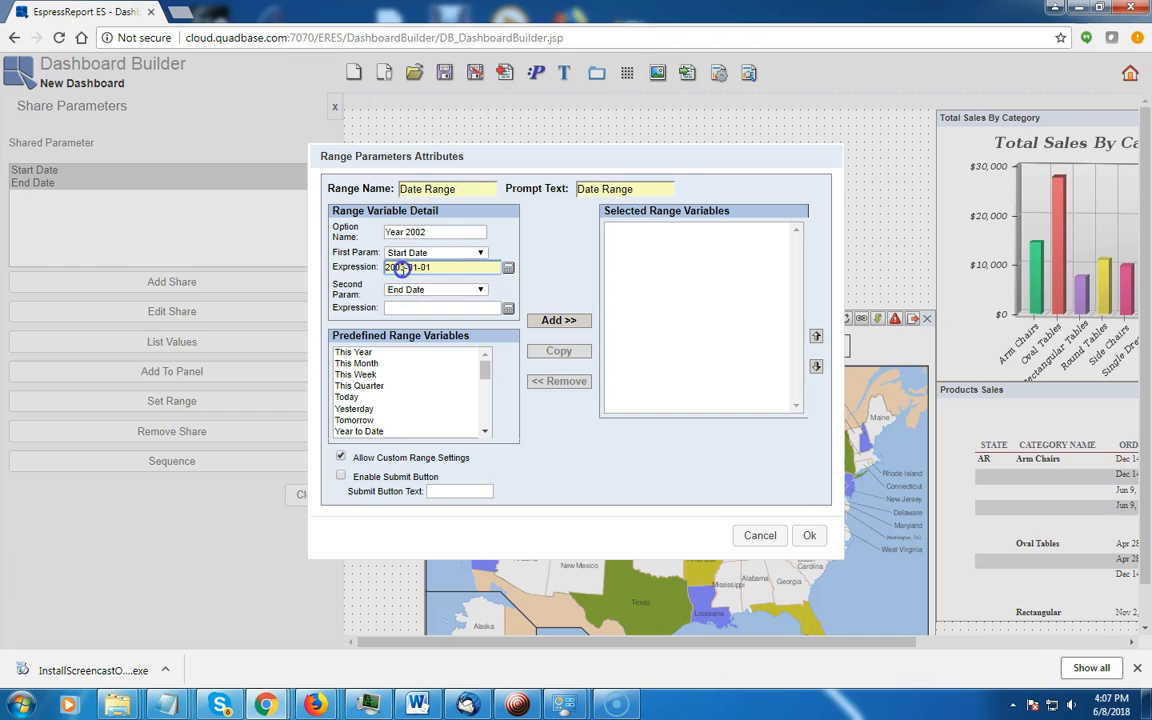
{"action": "left_click", "coordinate": [400, 268]}
{"action": "type", "text": "2"}
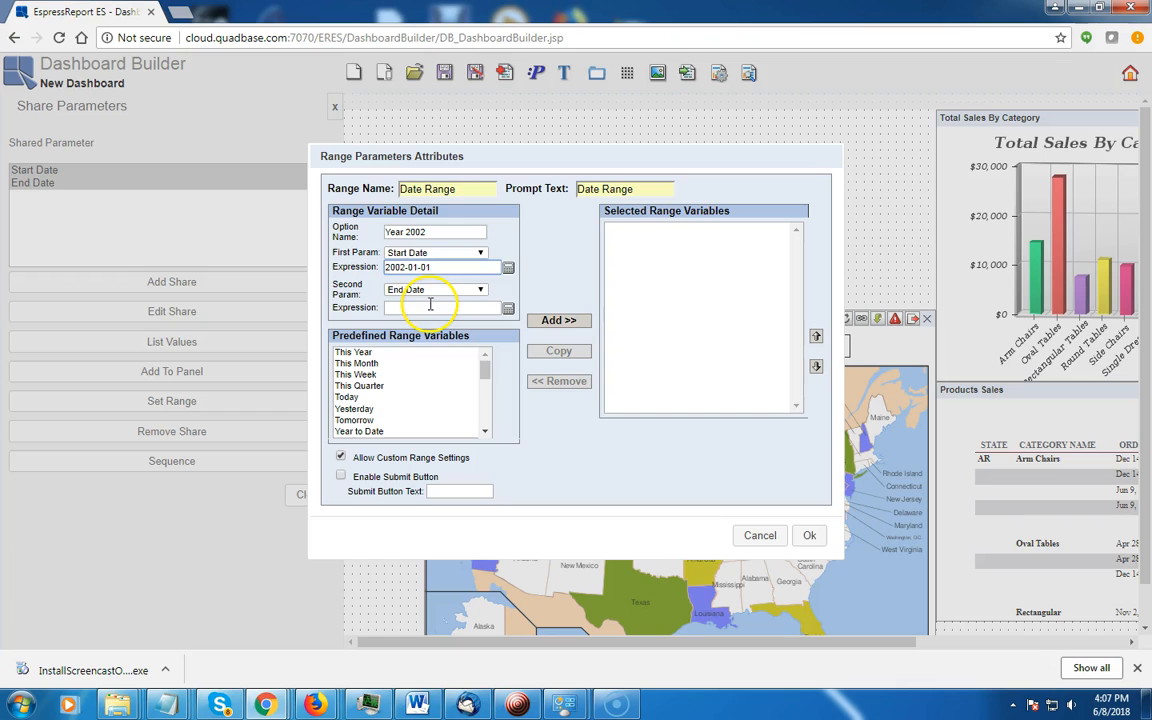
- Set the option's End Date expression to 2002-12-31 and add Year 2002 to the selected range variables
{"action": "left_click", "coordinate": [428, 309]}
{"action": "left_click", "coordinate": [420, 322]}
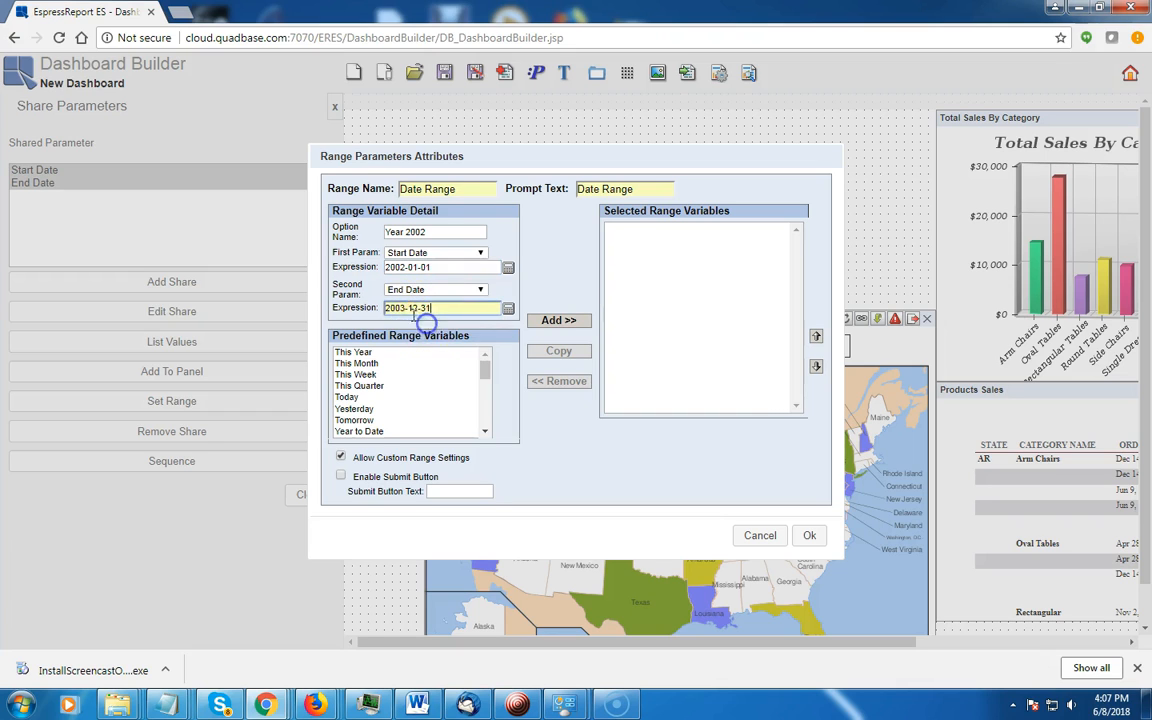
{"action": "left_click", "coordinate": [401, 309]}
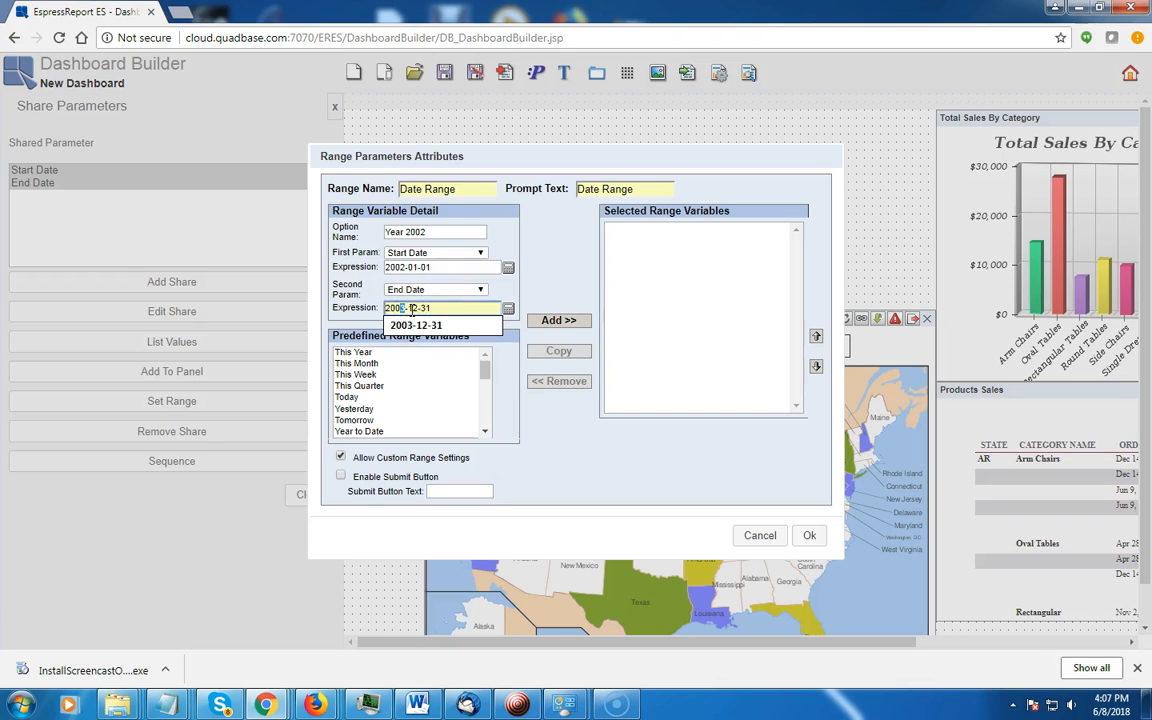
{"action": "type", "text": "2"}
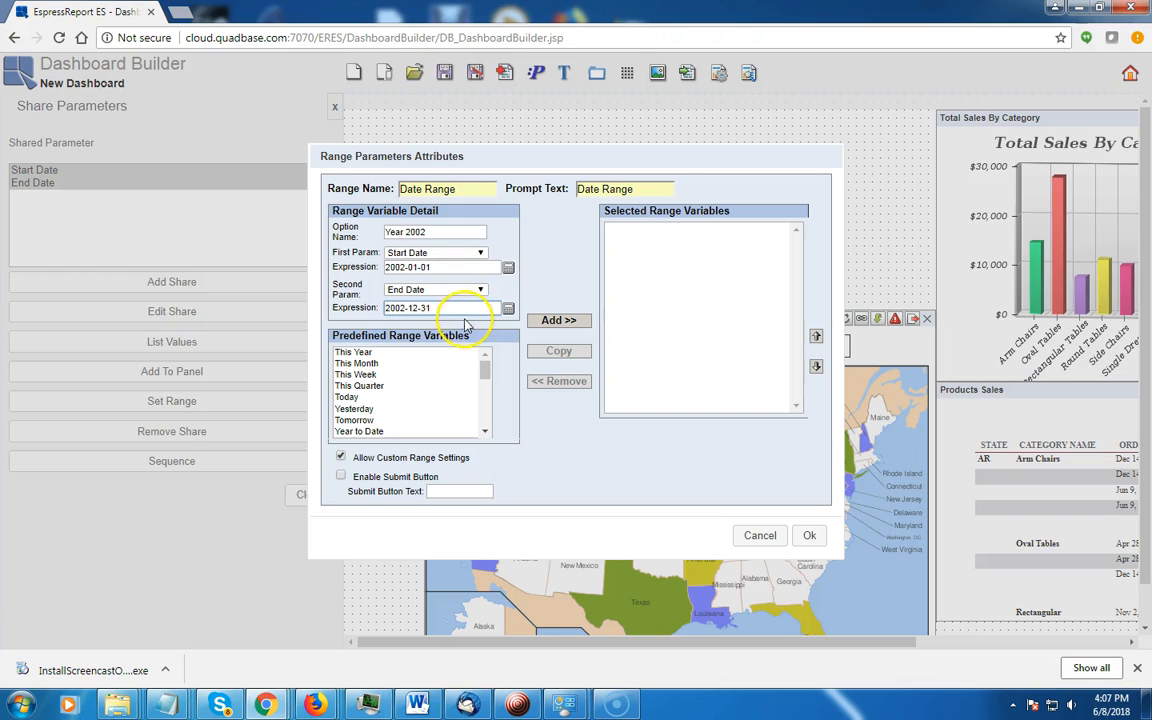
{"action": "left_click", "coordinate": [556, 321]}
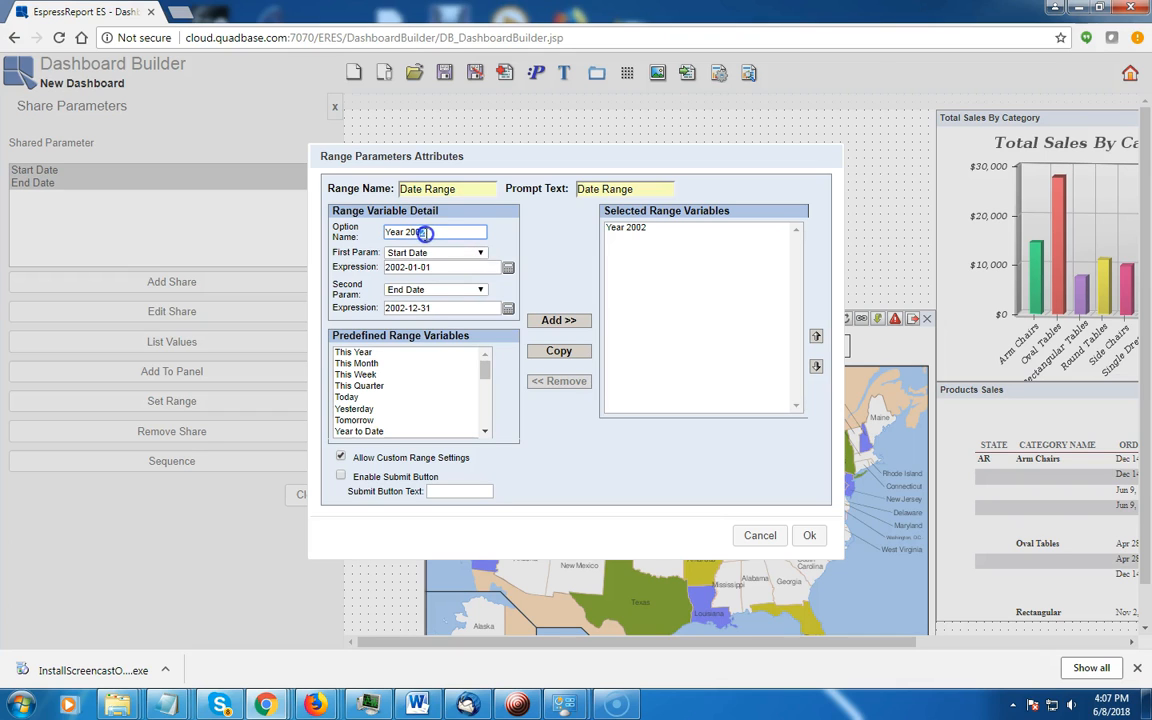
- Add a Year 2003 option running from 2003-01-01 to 2003-12-31 and save the Date Range settings
{"action": "type", "text": "3"}
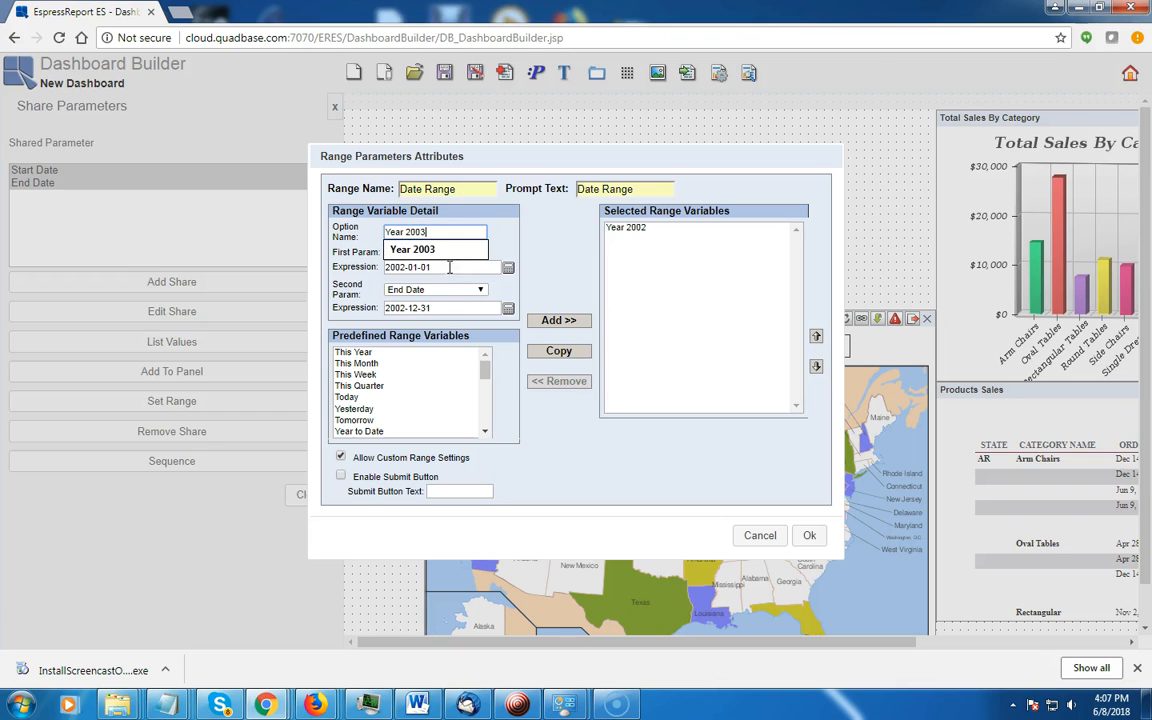
{"action": "left_click", "coordinate": [400, 268]}
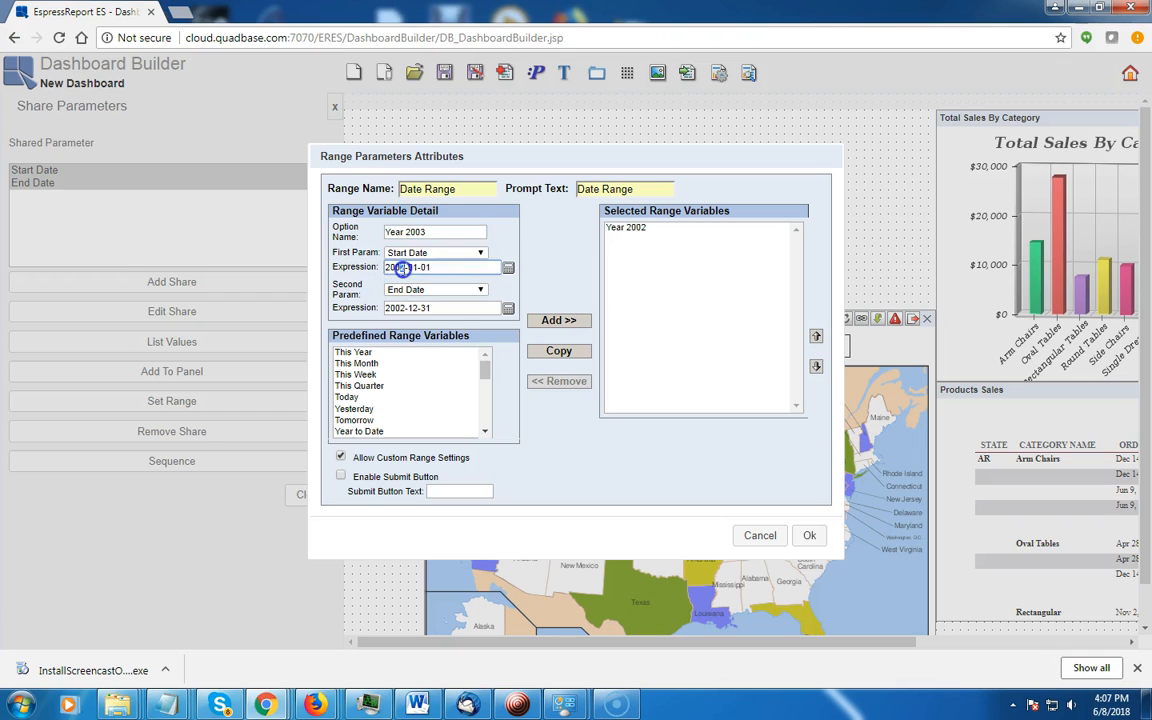
{"action": "left_click", "coordinate": [405, 311]}
{"action": "left_click", "coordinate": [401, 310]}
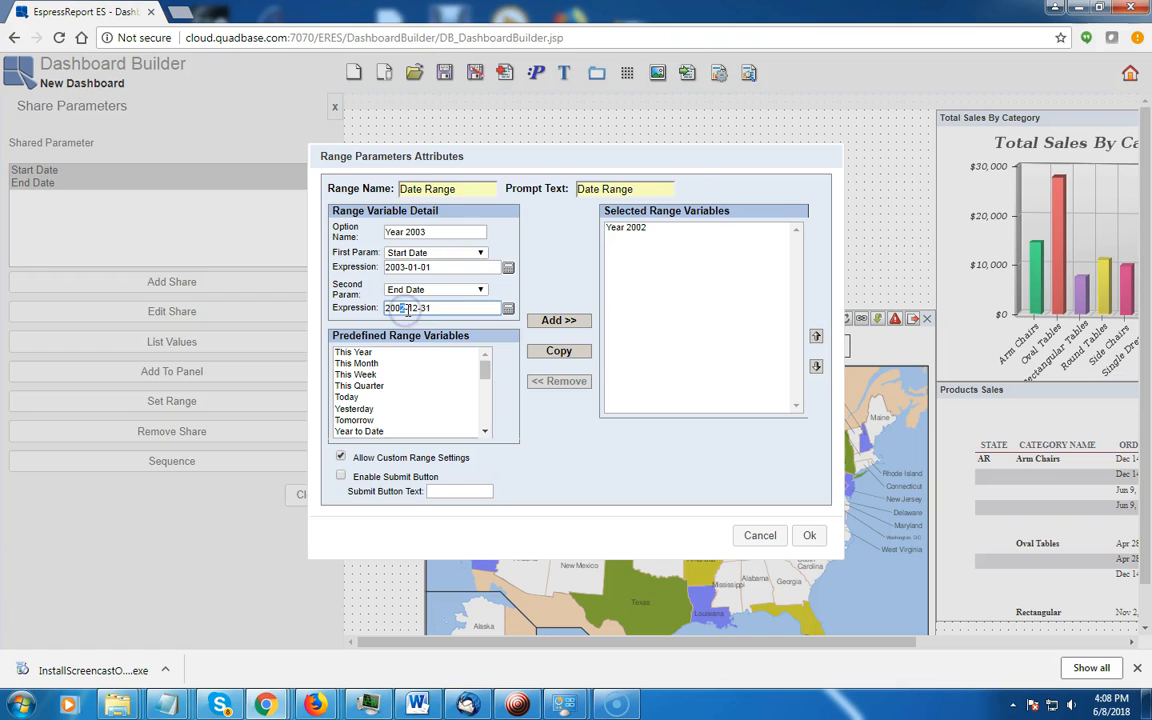
{"action": "left_click", "coordinate": [545, 322]}
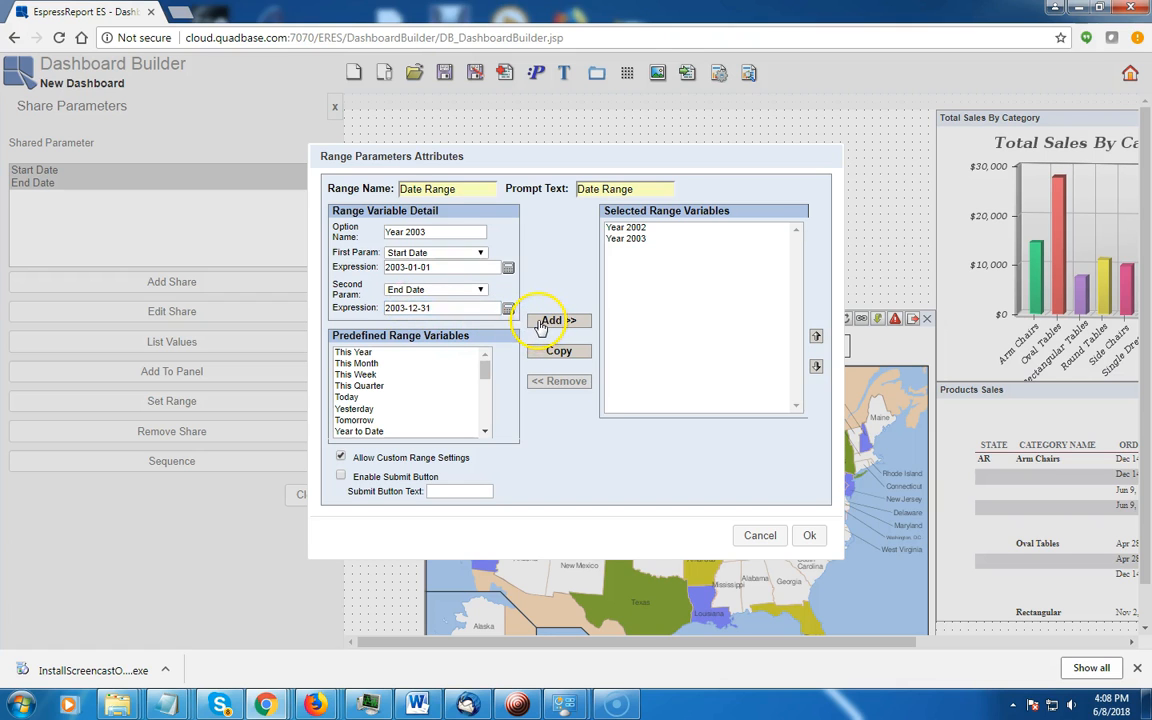
{"action": "left_click", "coordinate": [809, 535]}
- Place the Date Range prompt directly above the Sales By State map, aligned with its edge and stretched across to the chart
{"action": "left_click_drag", "start_coordinate": [113, 303], "coordinate": [432, 234]}
{"action": "left_click_drag", "start_coordinate": [900, 290], "coordinate": [938, 317]}
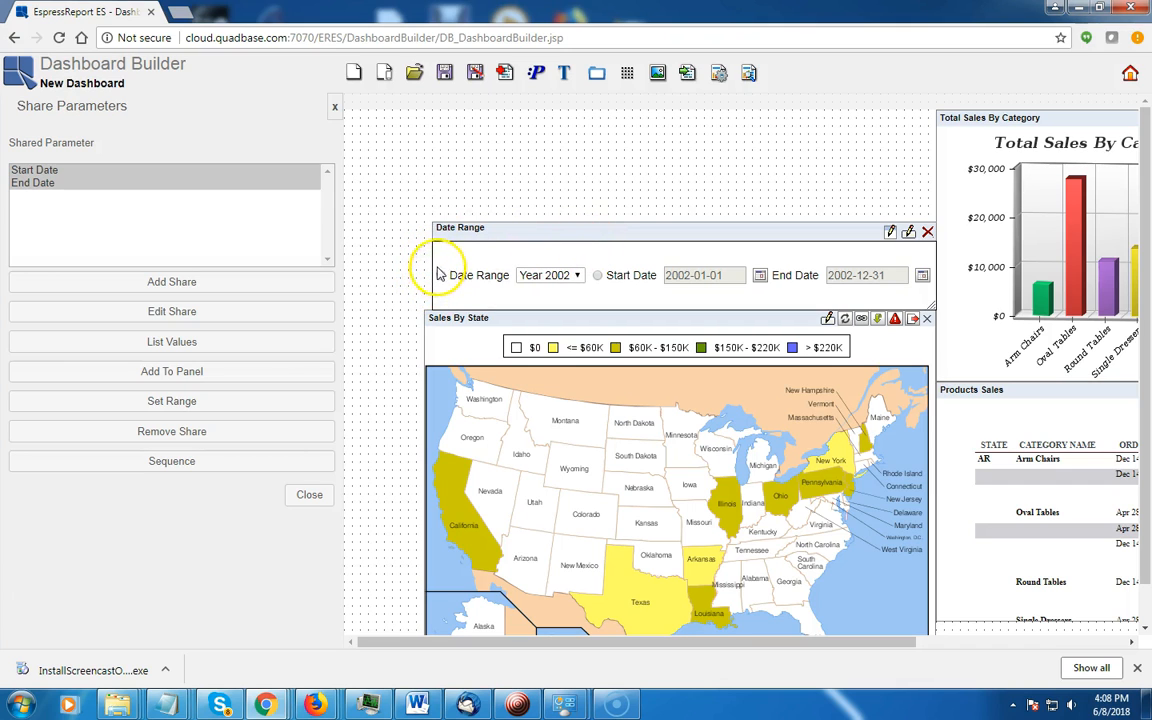
{"action": "left_click_drag", "start_coordinate": [504, 232], "coordinate": [497, 237]}
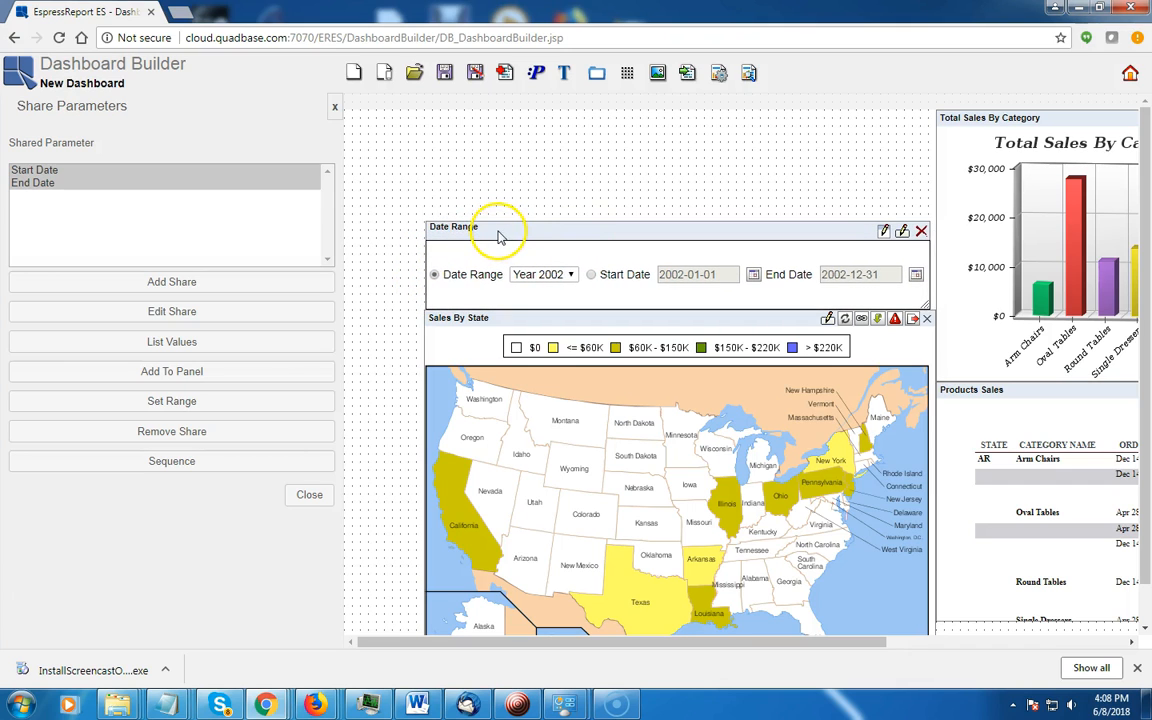
{"action": "left_click_drag", "start_coordinate": [923, 304], "coordinate": [929, 304]}
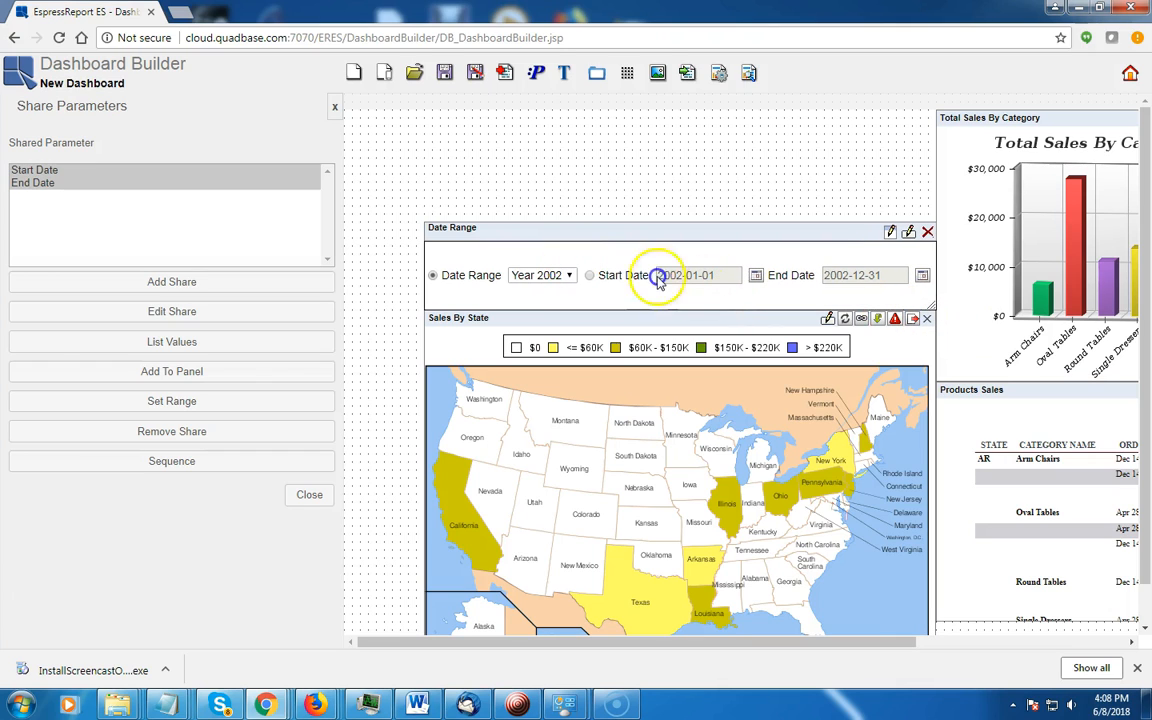
- Switch the Date Range filter to Year 2003 and close the Share Parameters settings
{"action": "left_click", "coordinate": [566, 277]}
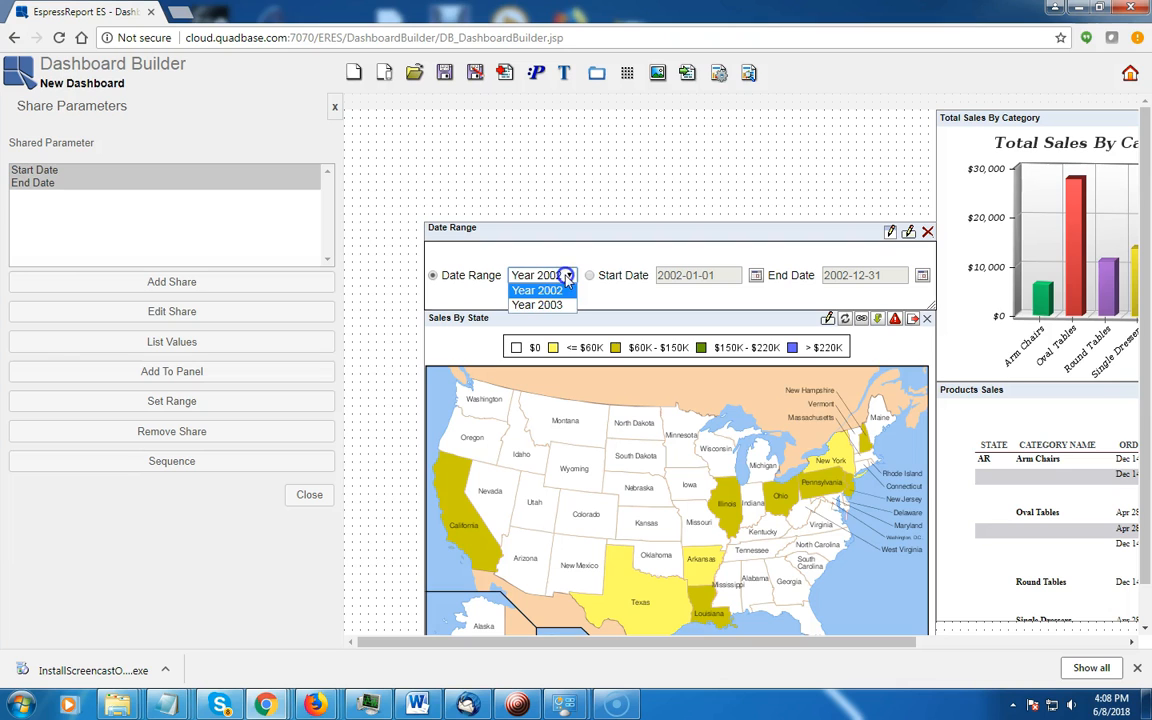
{"action": "left_click", "coordinate": [560, 306]}
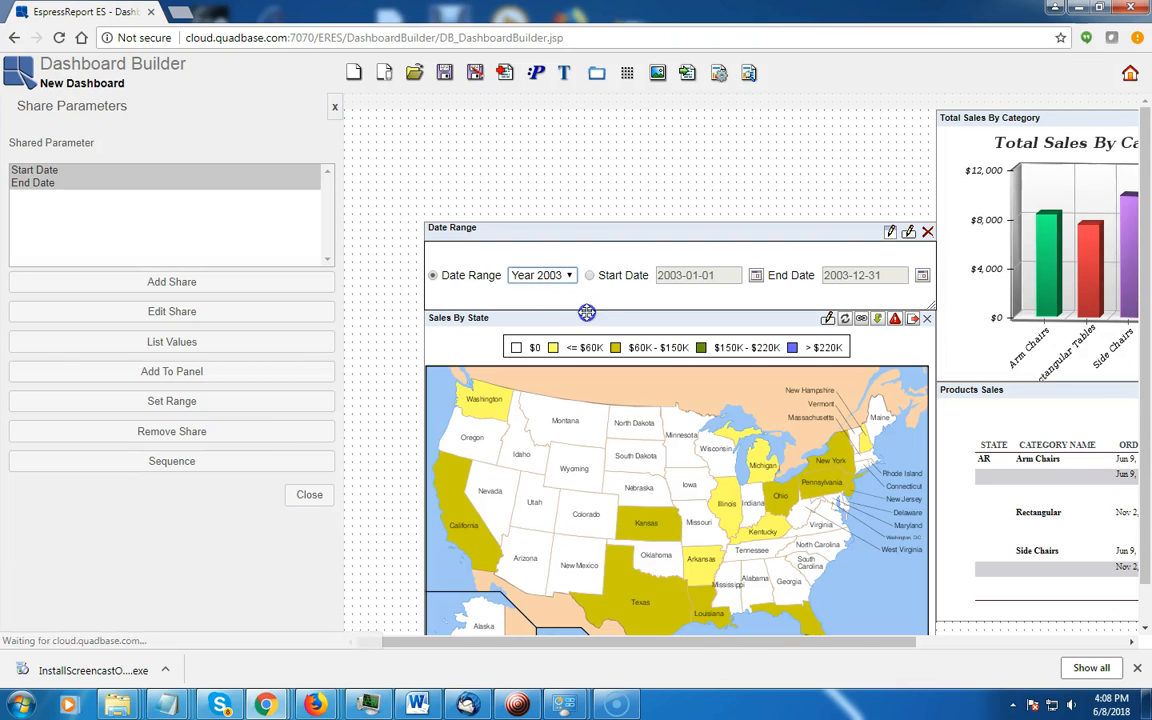
{"action": "left_click", "coordinate": [337, 108]}
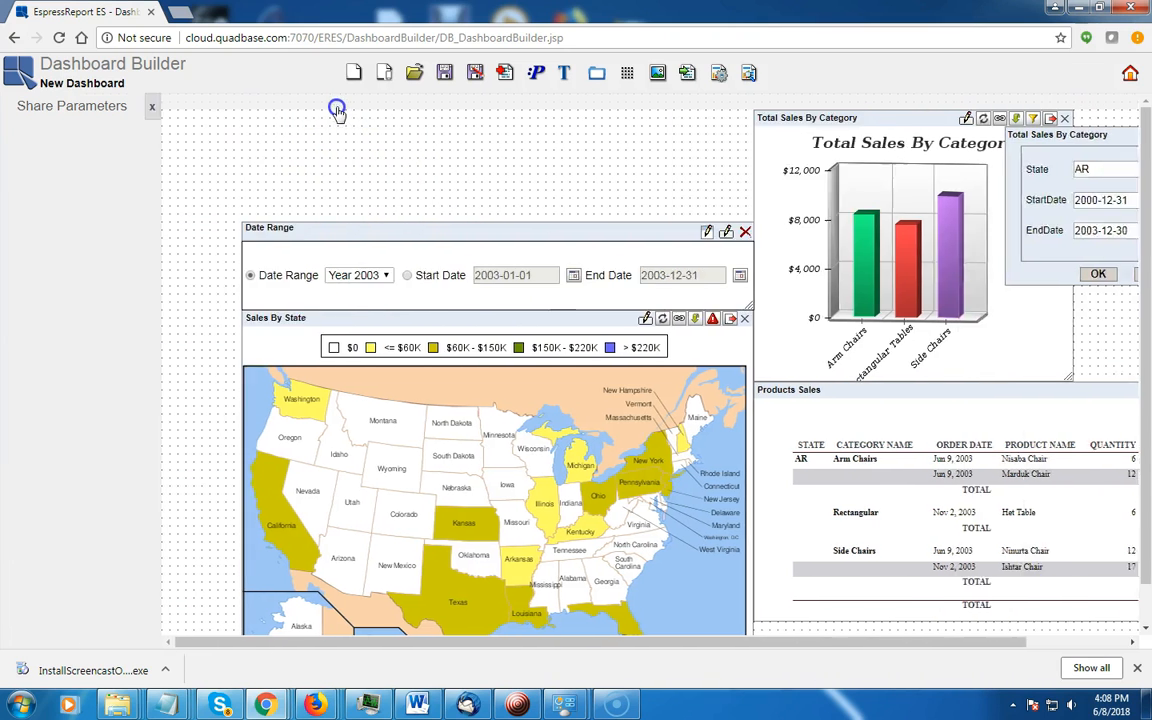
- Switch the Date Range filter to Year 2002 and close the Total Sales By Category parameter prompt
{"action": "left_click", "coordinate": [228, 277]}
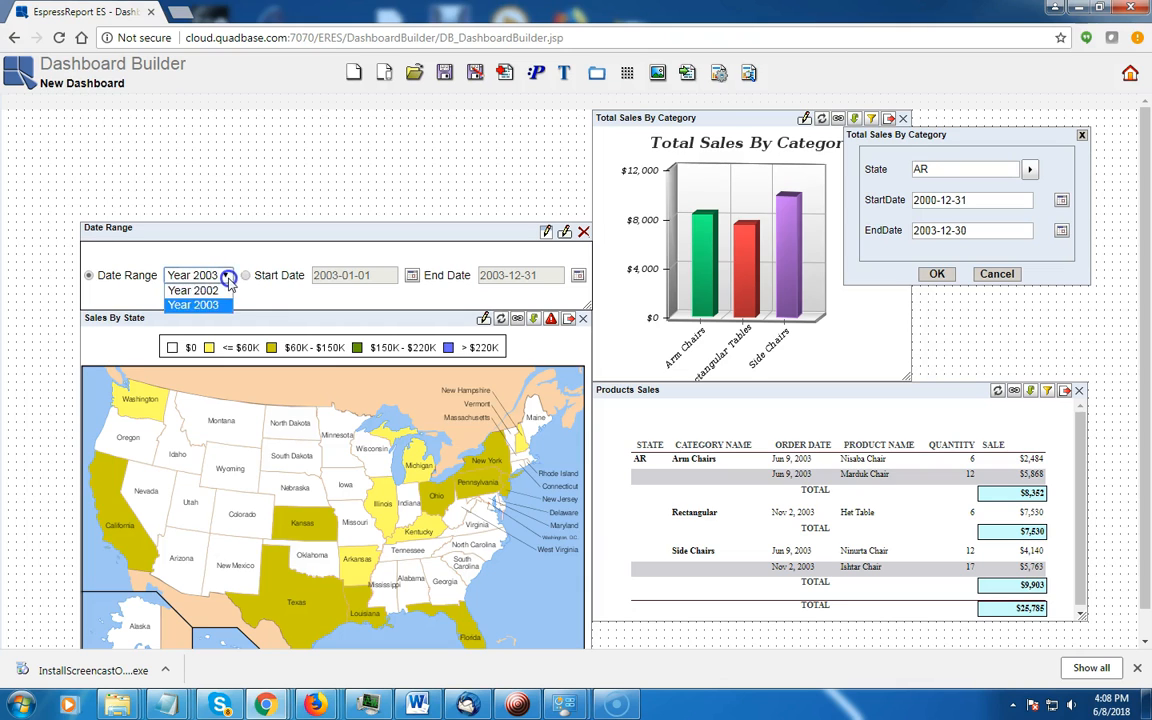
{"action": "left_click", "coordinate": [216, 290]}
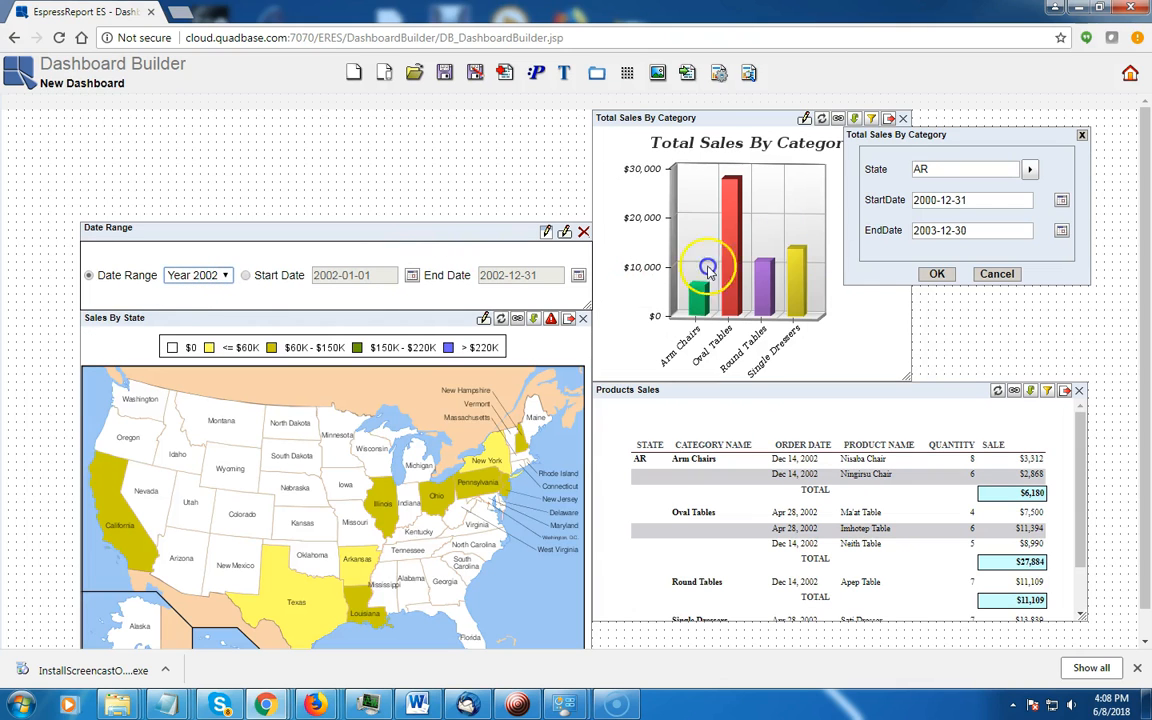
{"action": "left_click", "coordinate": [1081, 134]}
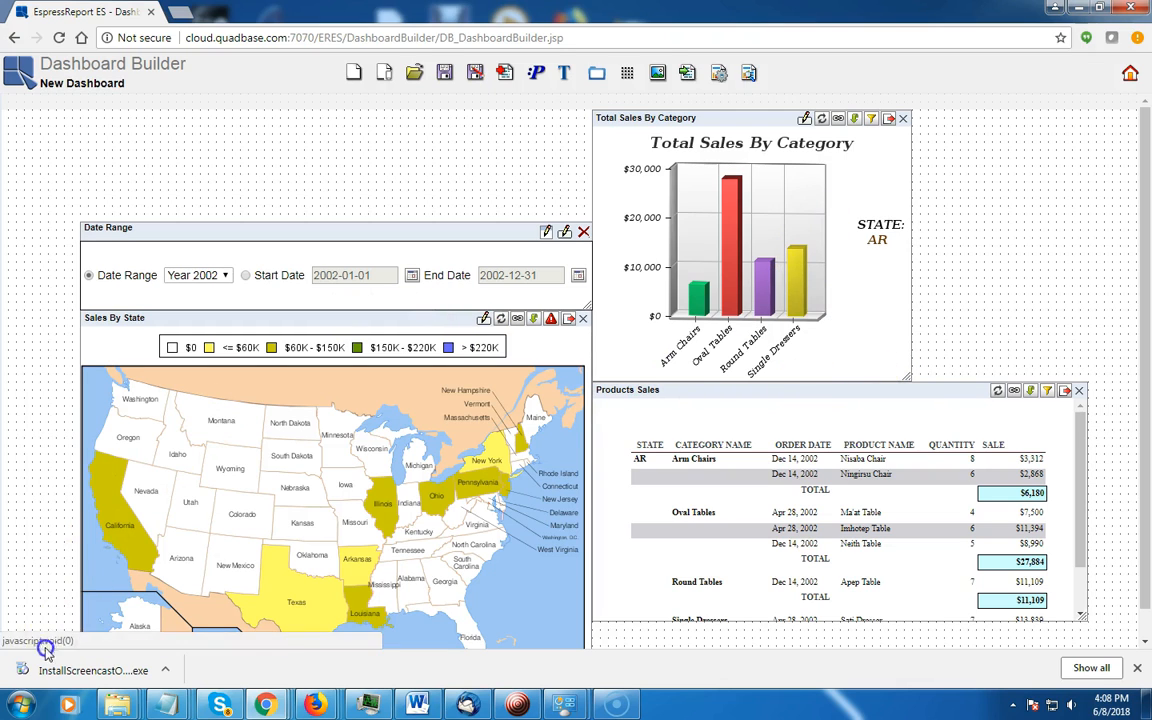
- Insert a text box spanning the width above the Date Range prompt, reading "Sales By State Dashboard"
{"action": "left_click", "coordinate": [563, 76]}
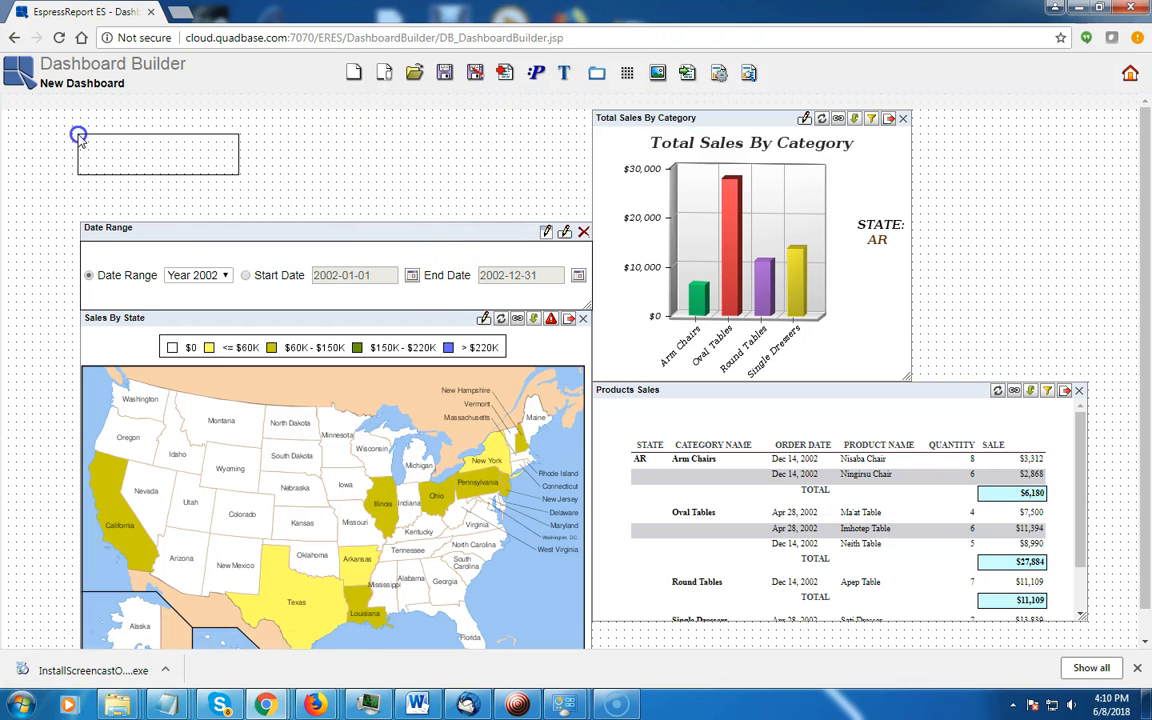
{"action": "left_click", "coordinate": [79, 137]}
{"action": "left_click_drag", "start_coordinate": [239, 190], "coordinate": [589, 218]}
{"action": "left_click_drag", "start_coordinate": [435, 190], "coordinate": [76, 163]}
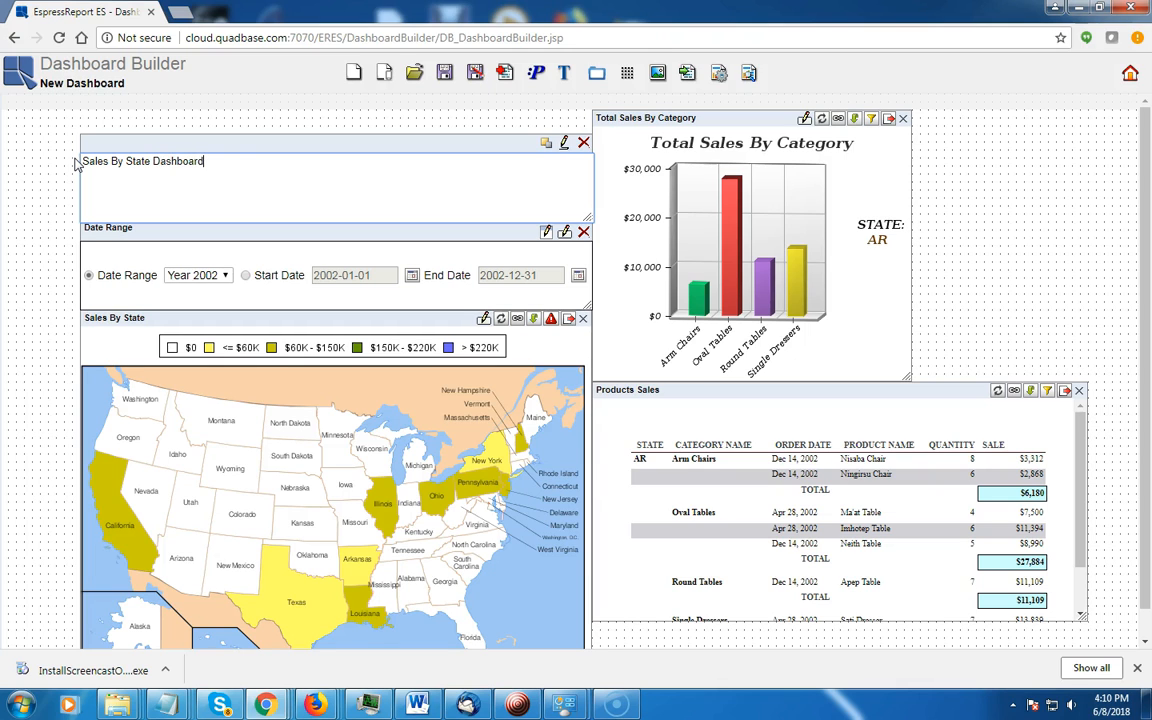
- Set the dashboard title's font size to 38
{"action": "left_click", "coordinate": [564, 144]}
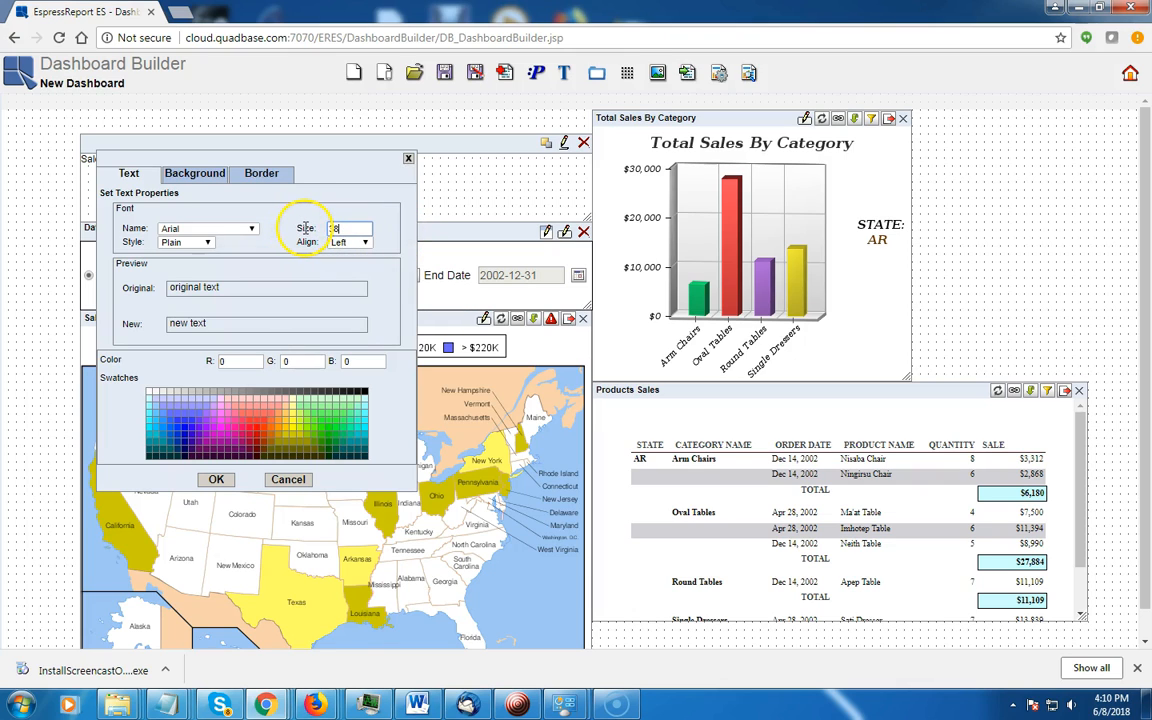
{"action": "left_click", "coordinate": [216, 479]}
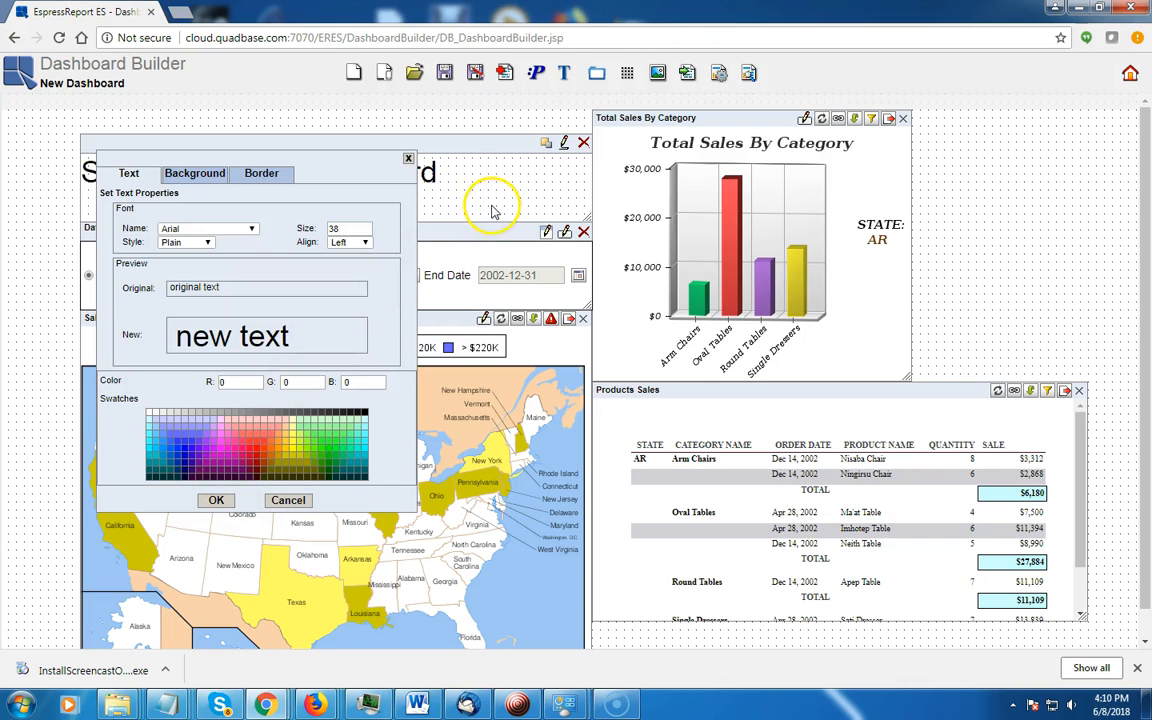
{"action": "left_click", "coordinate": [217, 499]}
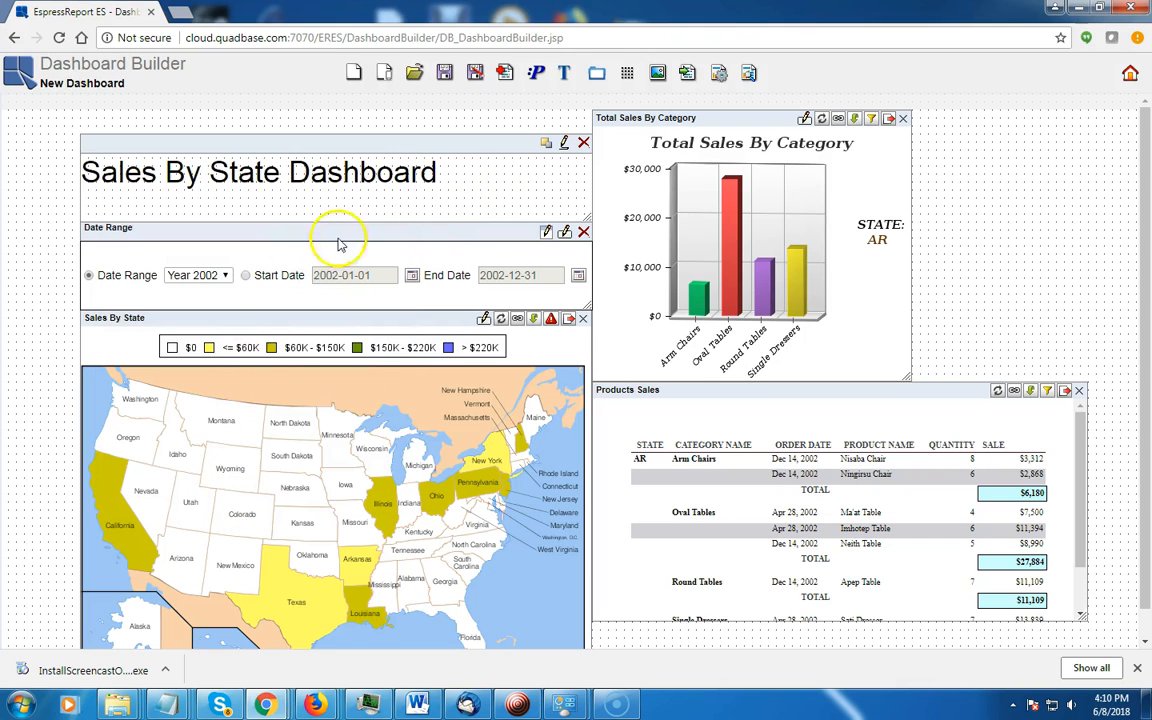
- Set the font size of the "Sales By State Dashboard" title to 42
{"action": "left_click", "coordinate": [563, 144]}
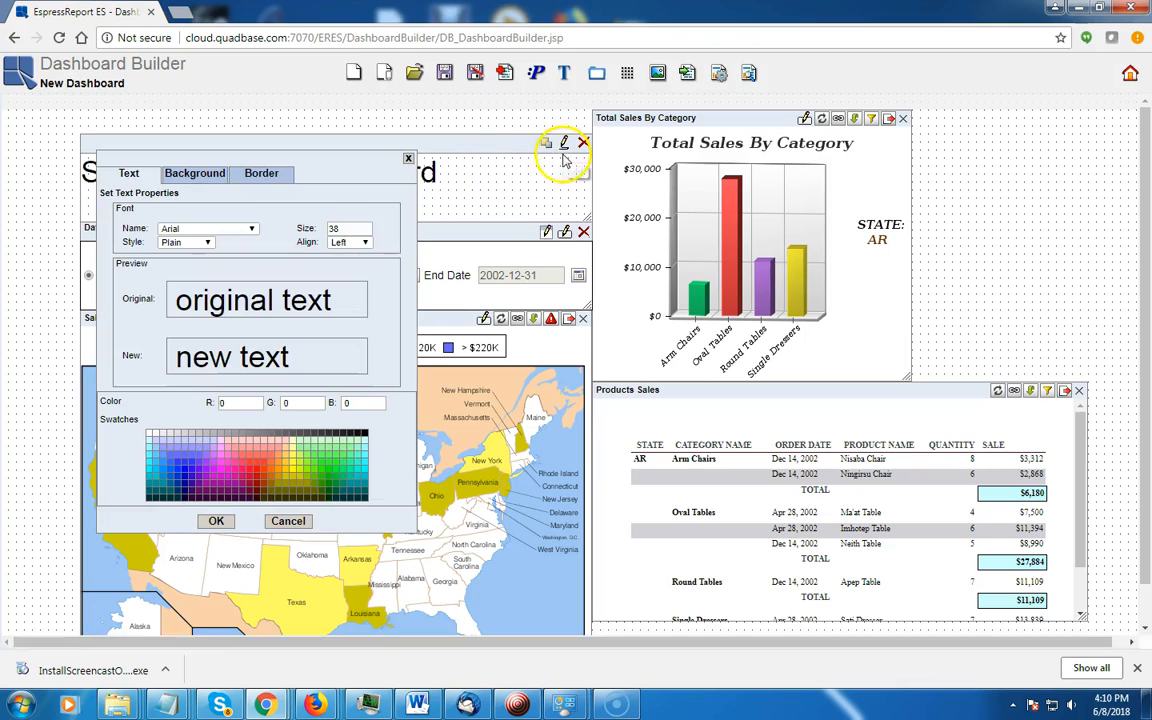
{"action": "left_click_drag", "start_coordinate": [350, 228], "coordinate": [306, 230]}
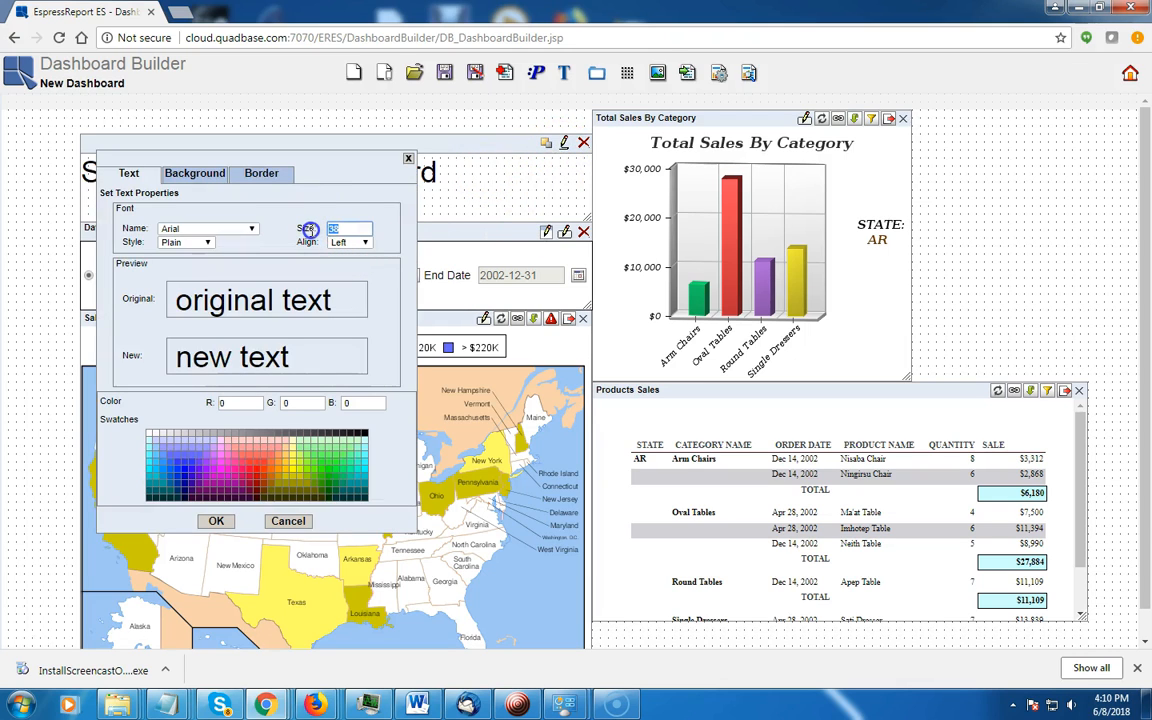
{"action": "type", "text": "42"}
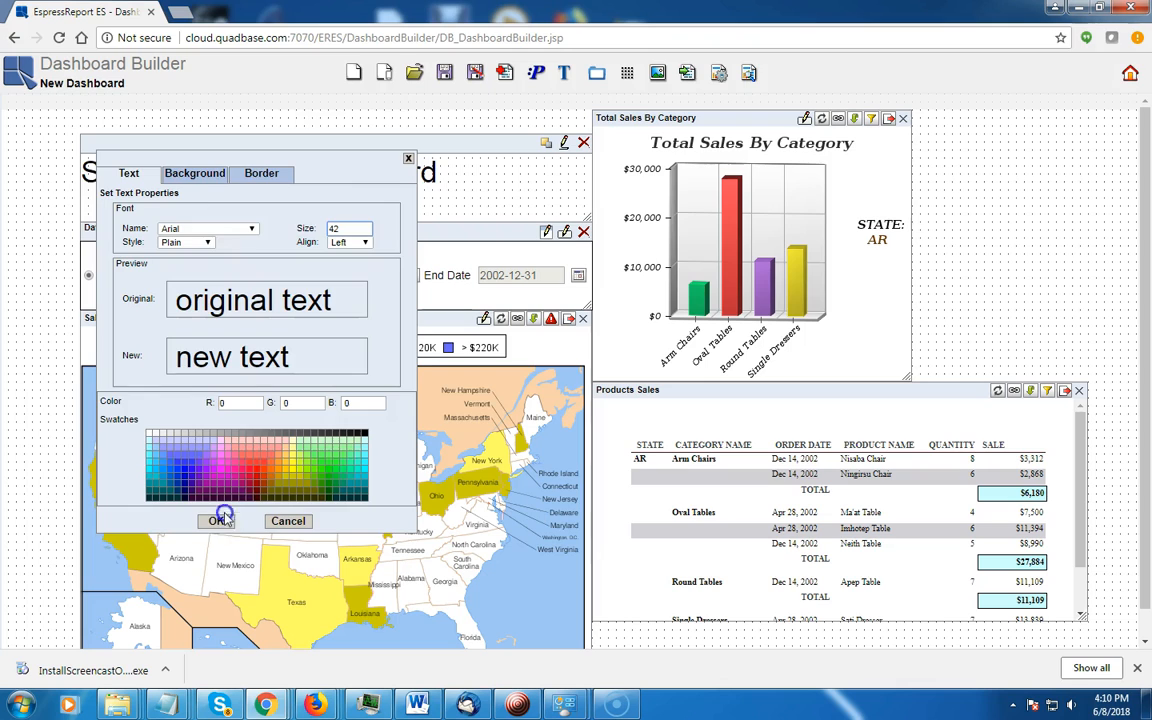
{"action": "left_click", "coordinate": [219, 522]}
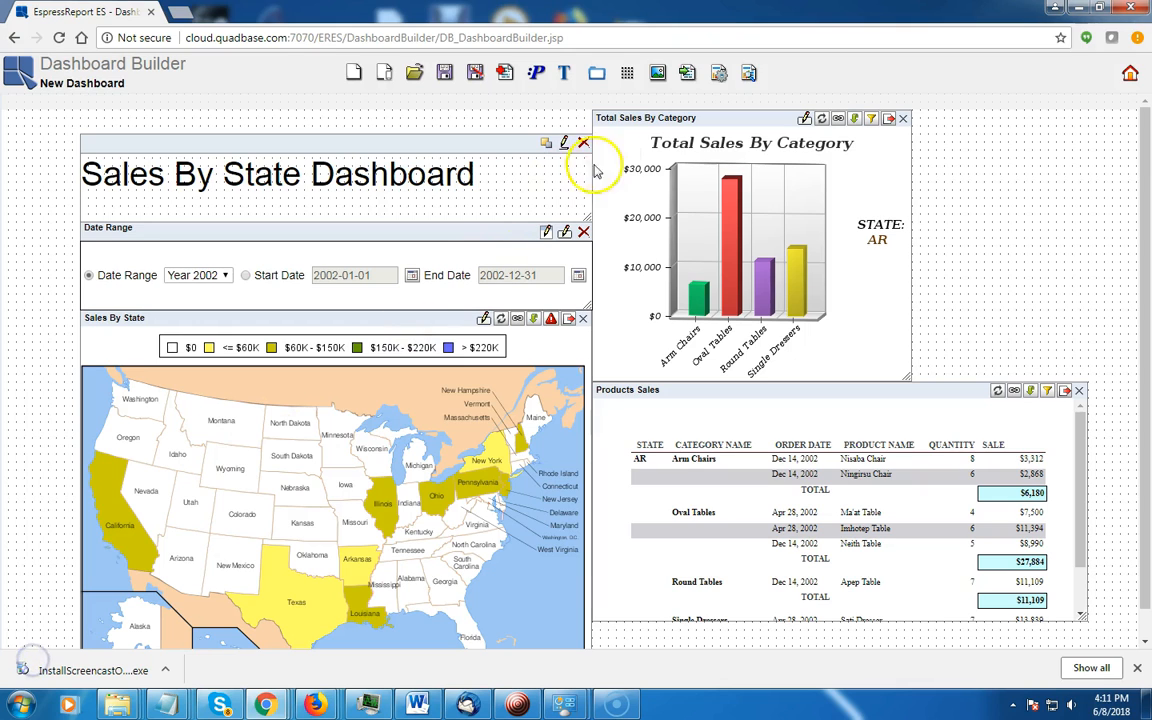
- Set the dashboard title's border thickness to 0 and make its background transparent
{"action": "left_click", "coordinate": [566, 150]}
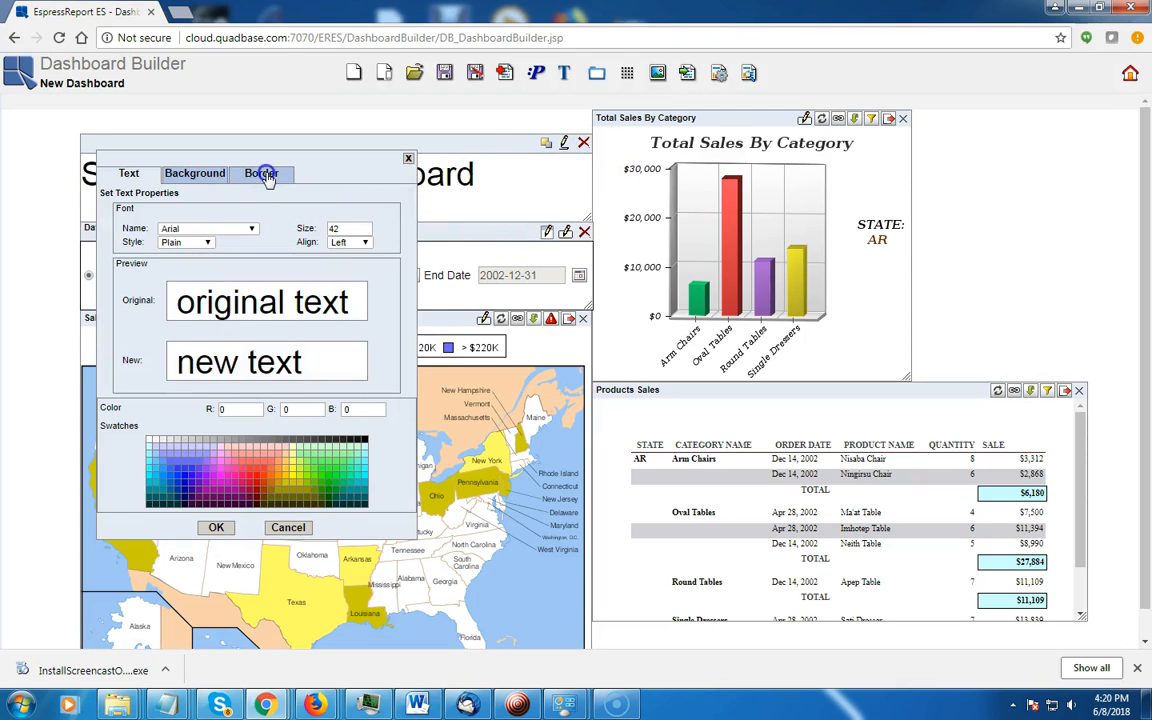
{"action": "left_click", "coordinate": [263, 174]}
{"action": "left_click", "coordinate": [224, 224]}
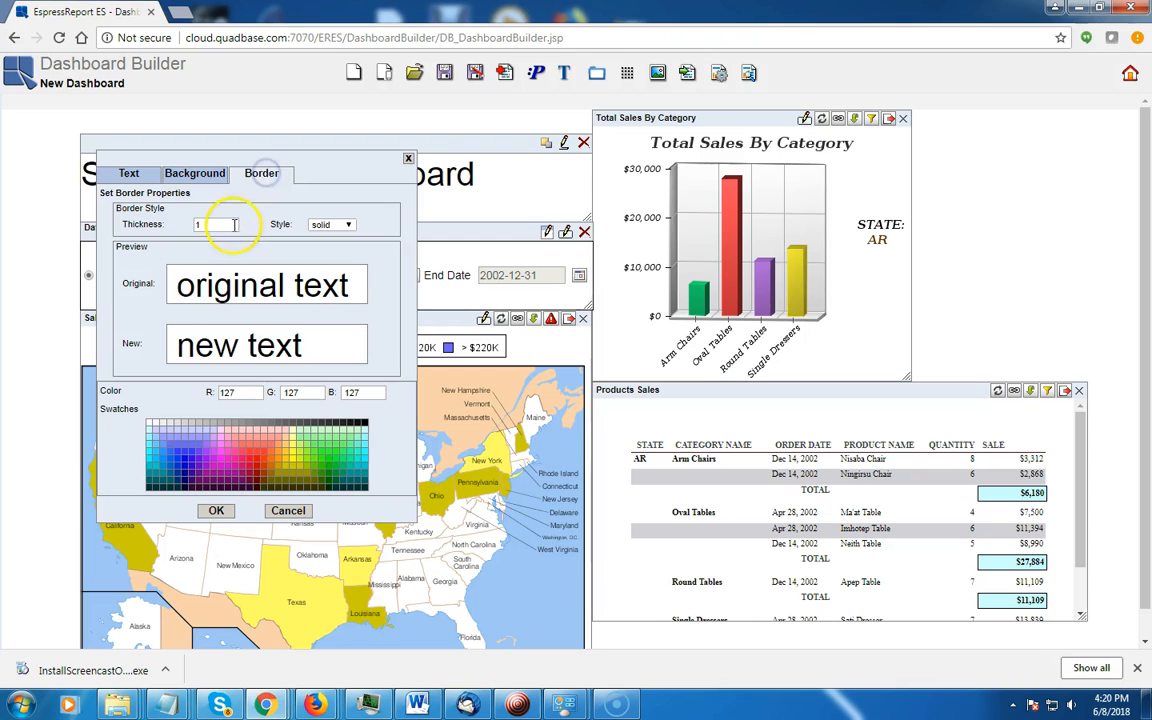
{"action": "type", "text": "0"}
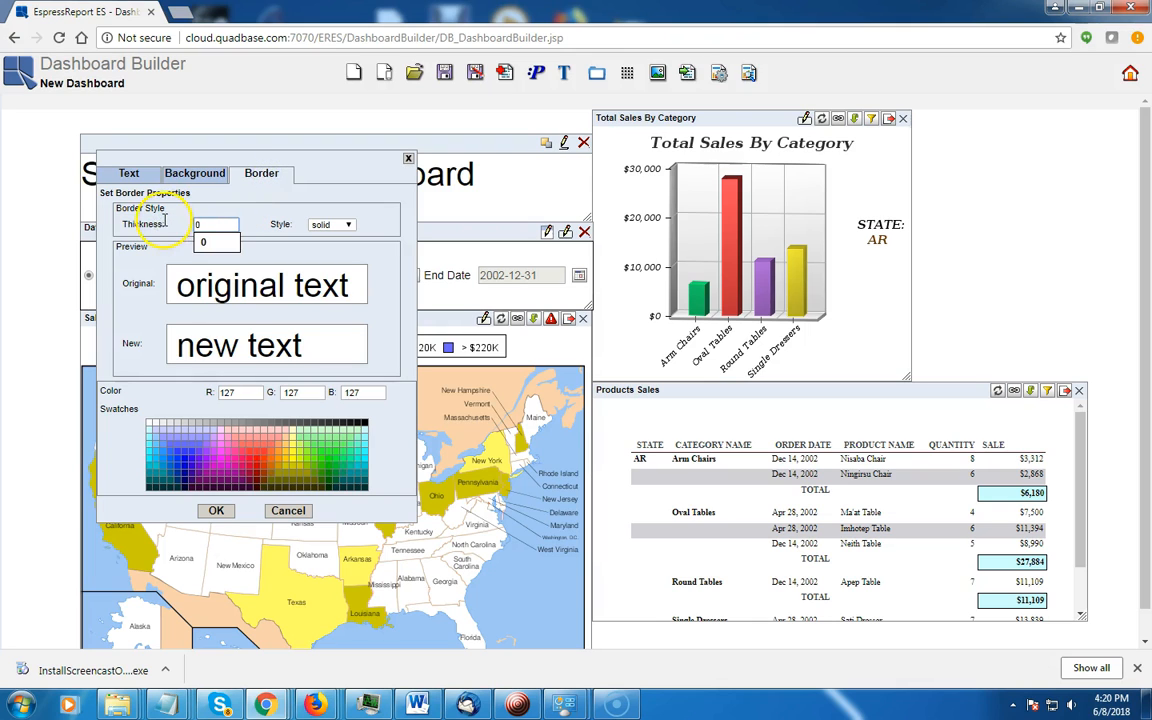
{"action": "left_click", "coordinate": [195, 173]}
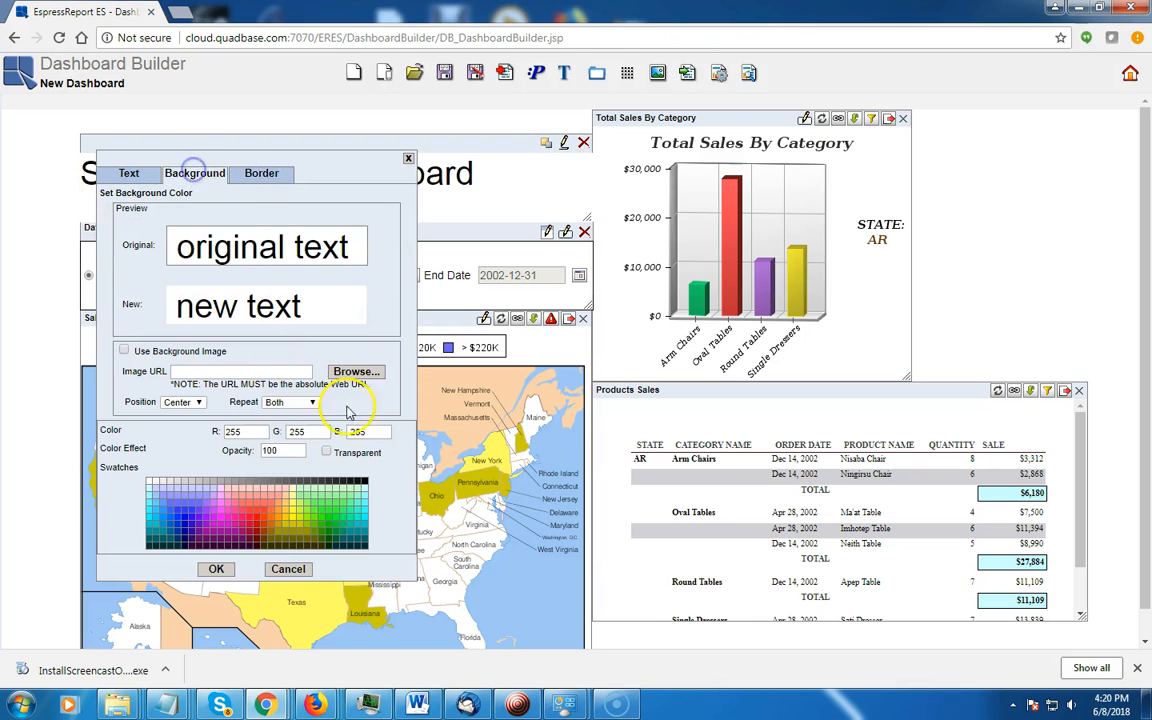
{"action": "left_click", "coordinate": [325, 452]}
{"action": "left_click", "coordinate": [226, 569]}
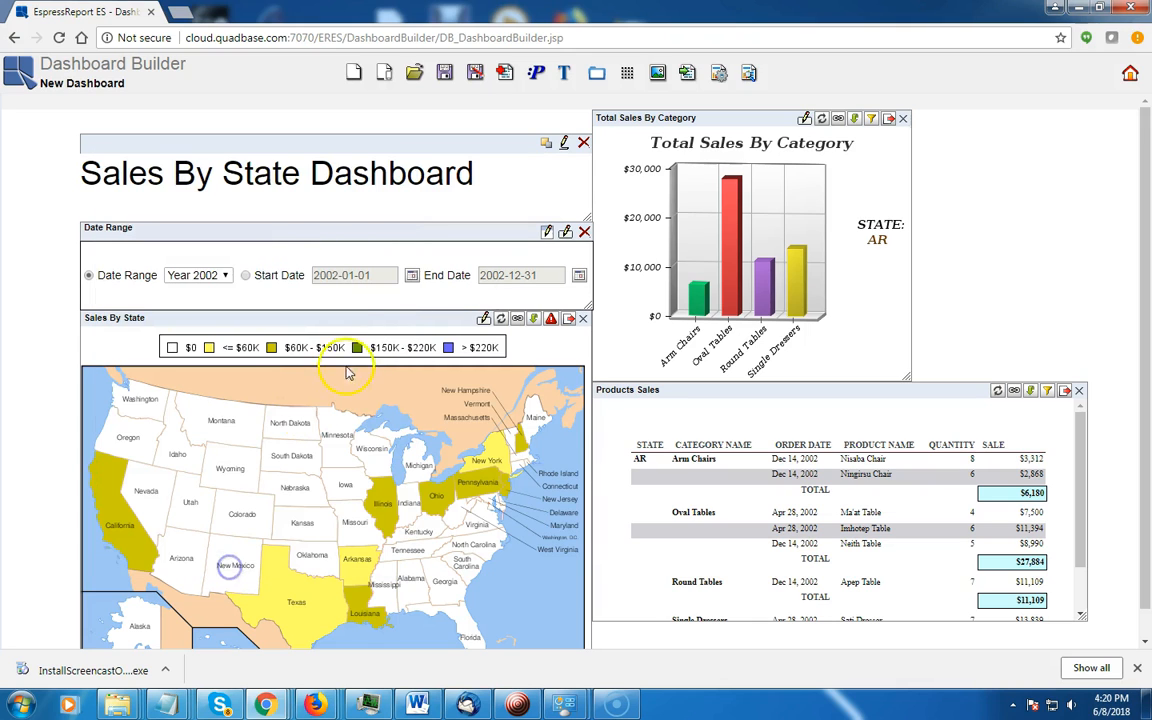
- Remove the Date Range panel's border and make its background transparent
{"action": "left_click", "coordinate": [547, 233]}
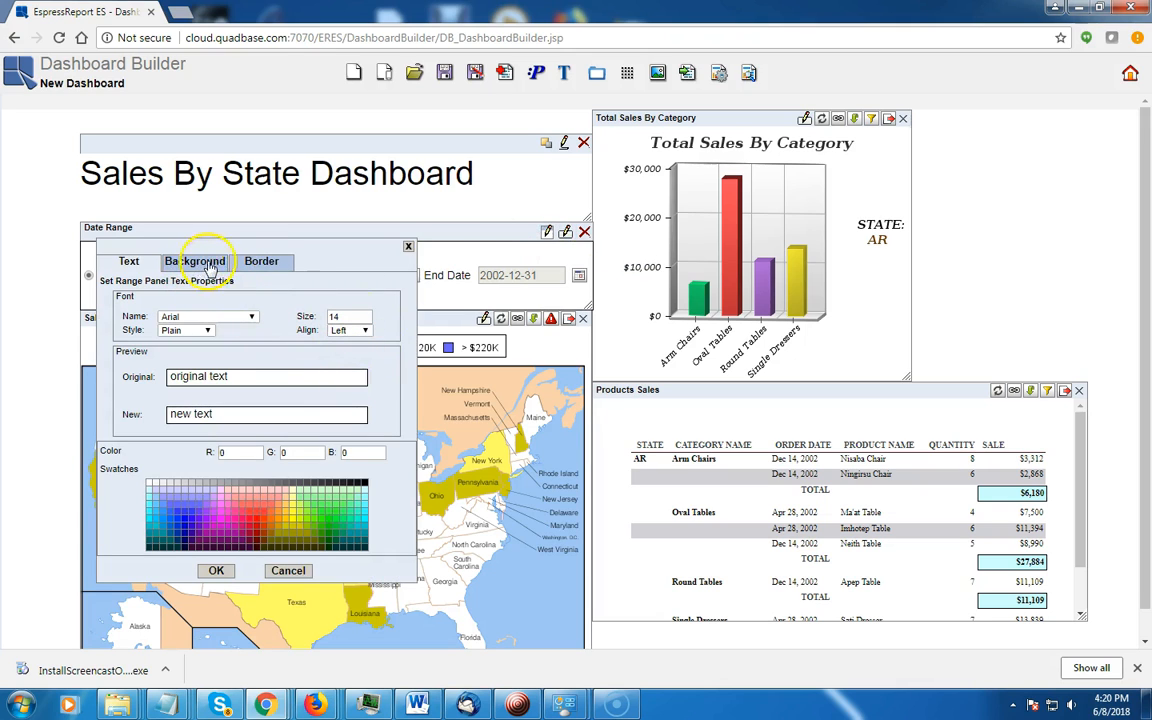
{"action": "left_click", "coordinate": [258, 263]}
{"action": "left_click", "coordinate": [172, 314]}
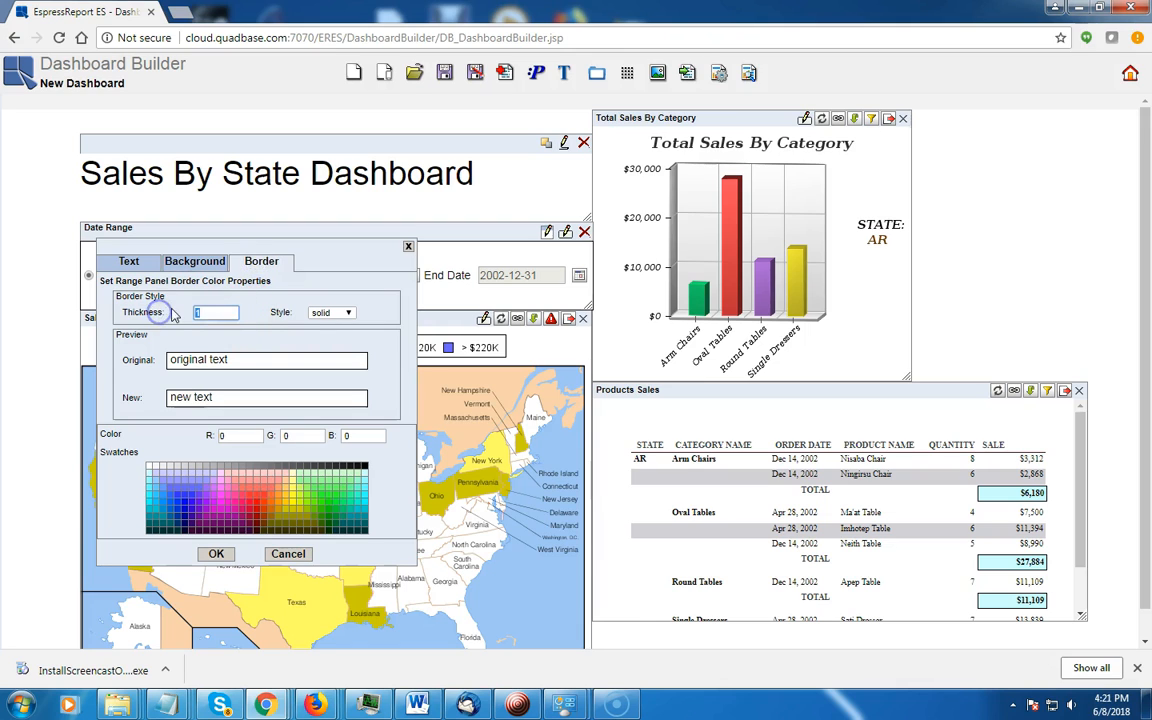
{"action": "left_click", "coordinate": [178, 262]}
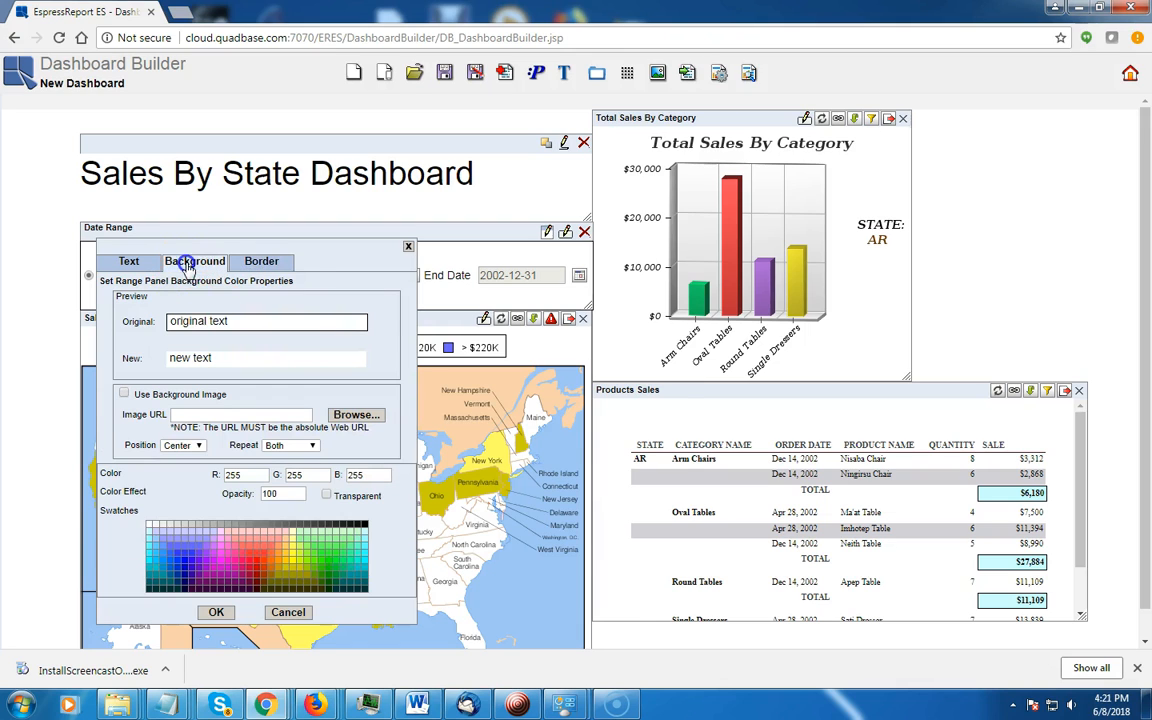
{"action": "left_click", "coordinate": [216, 611]}
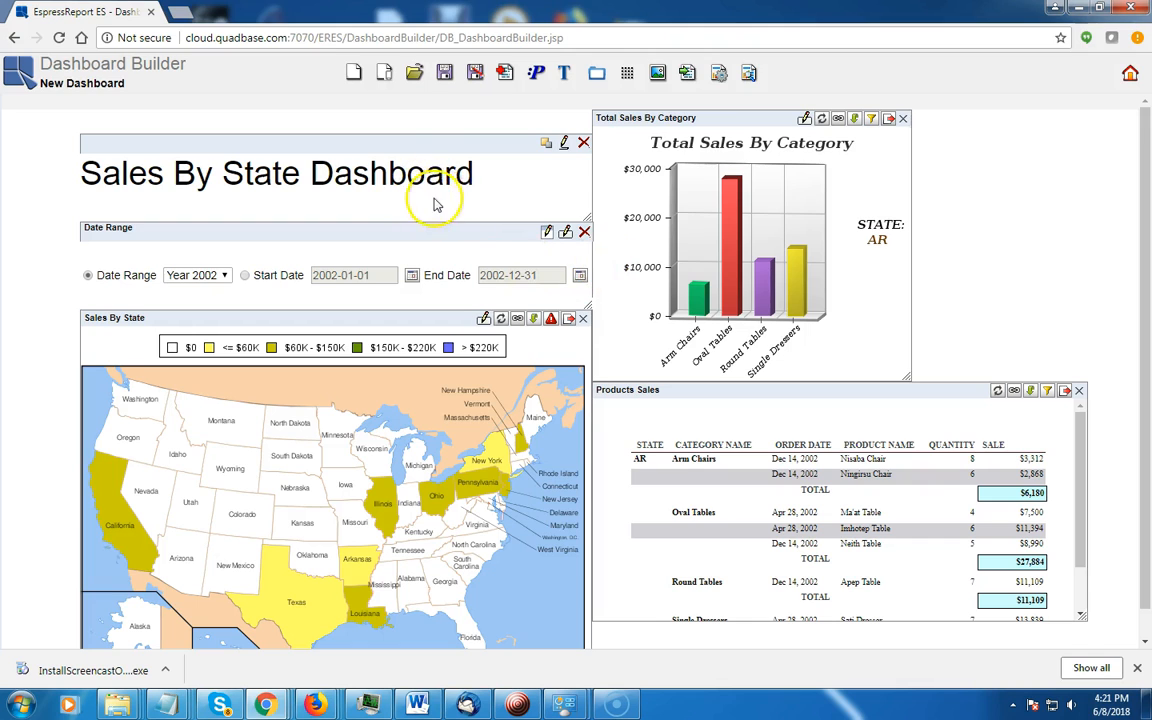
- Apply the white brick texture as the dashboard's background image and check the dashboard in a preview
{"action": "left_click", "coordinate": [657, 76]}
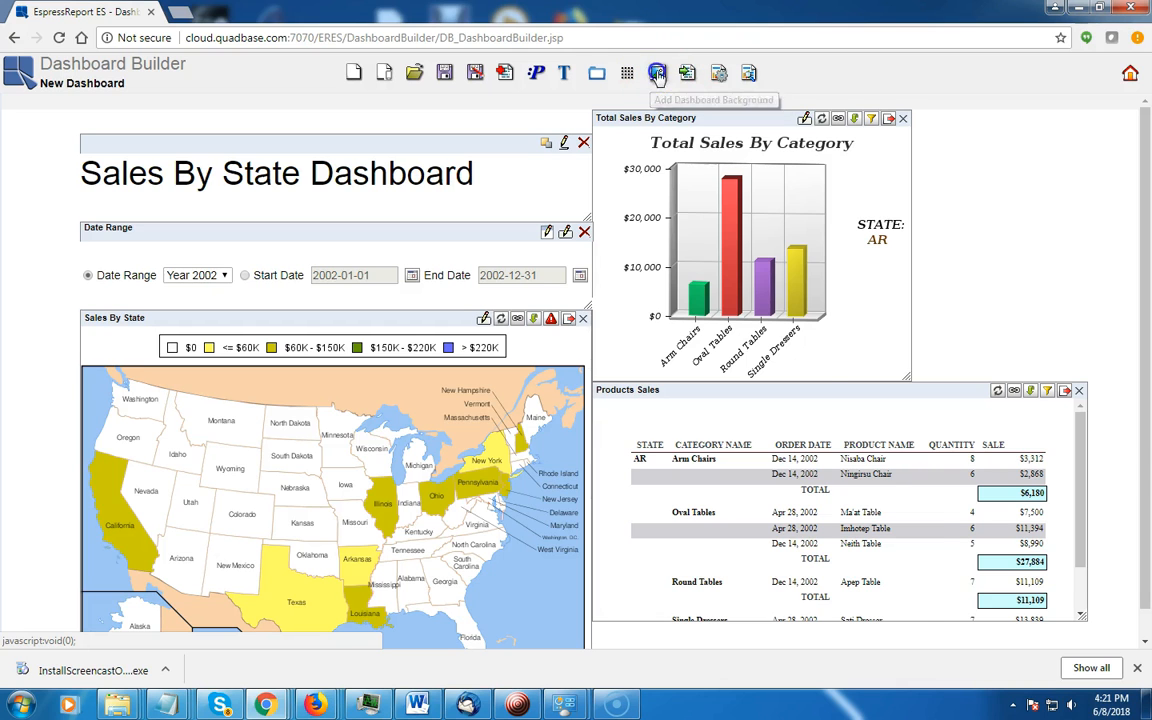
{"action": "left_click", "coordinate": [114, 315]}
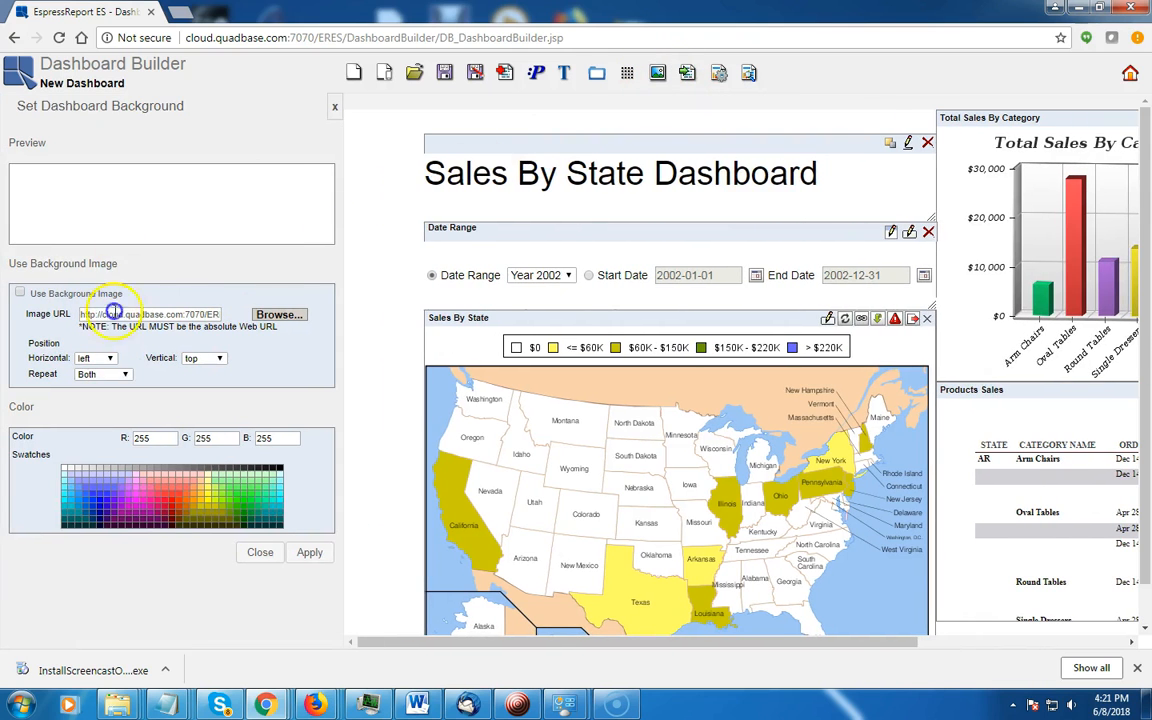
{"action": "left_click", "coordinate": [18, 294]}
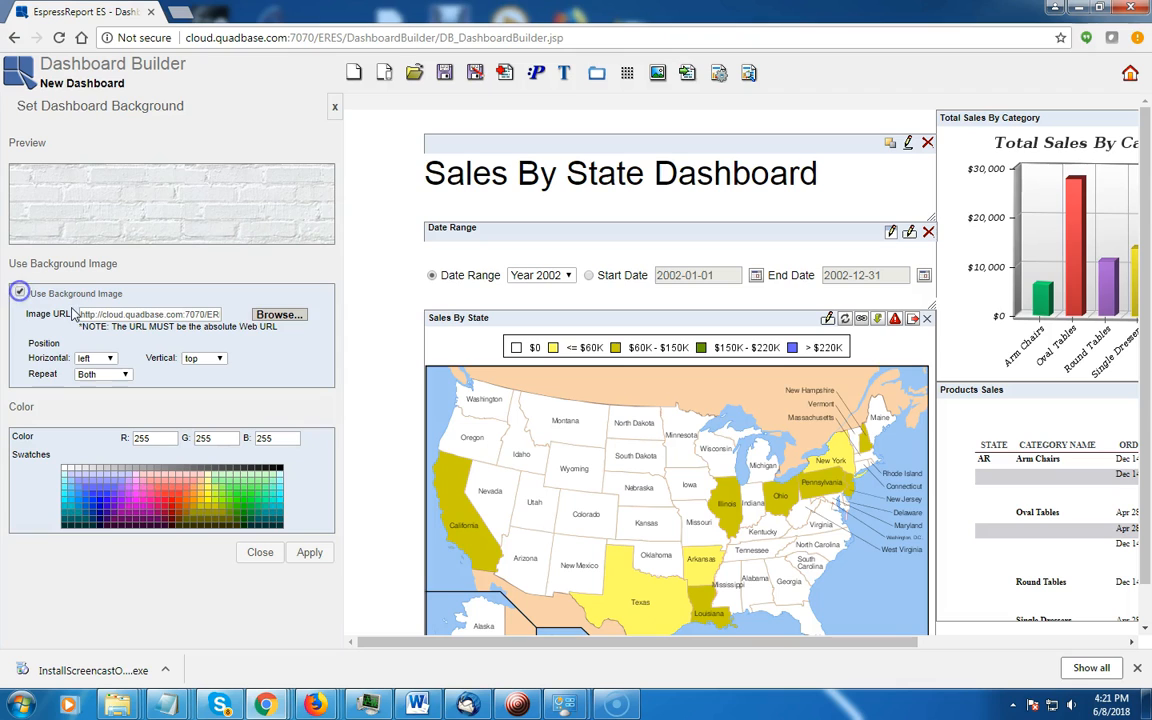
{"action": "left_click", "coordinate": [272, 316]}
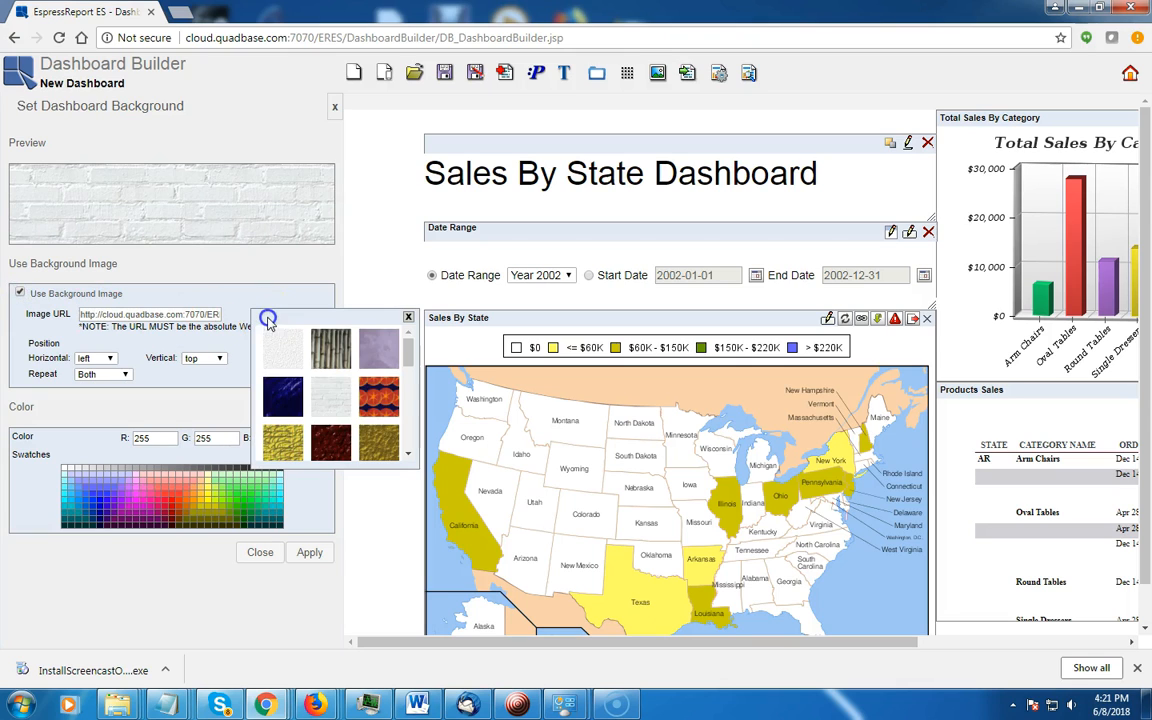
{"action": "left_click", "coordinate": [324, 402]}
{"action": "left_click", "coordinate": [306, 556]}
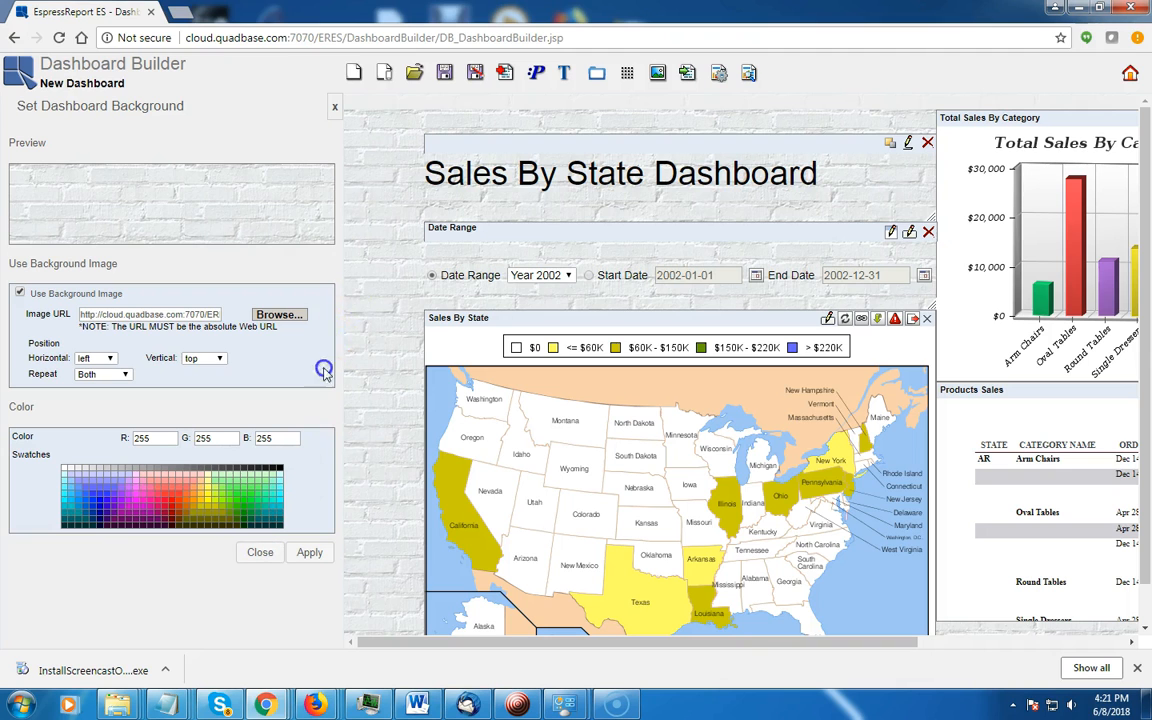
{"action": "left_click", "coordinate": [335, 104]}
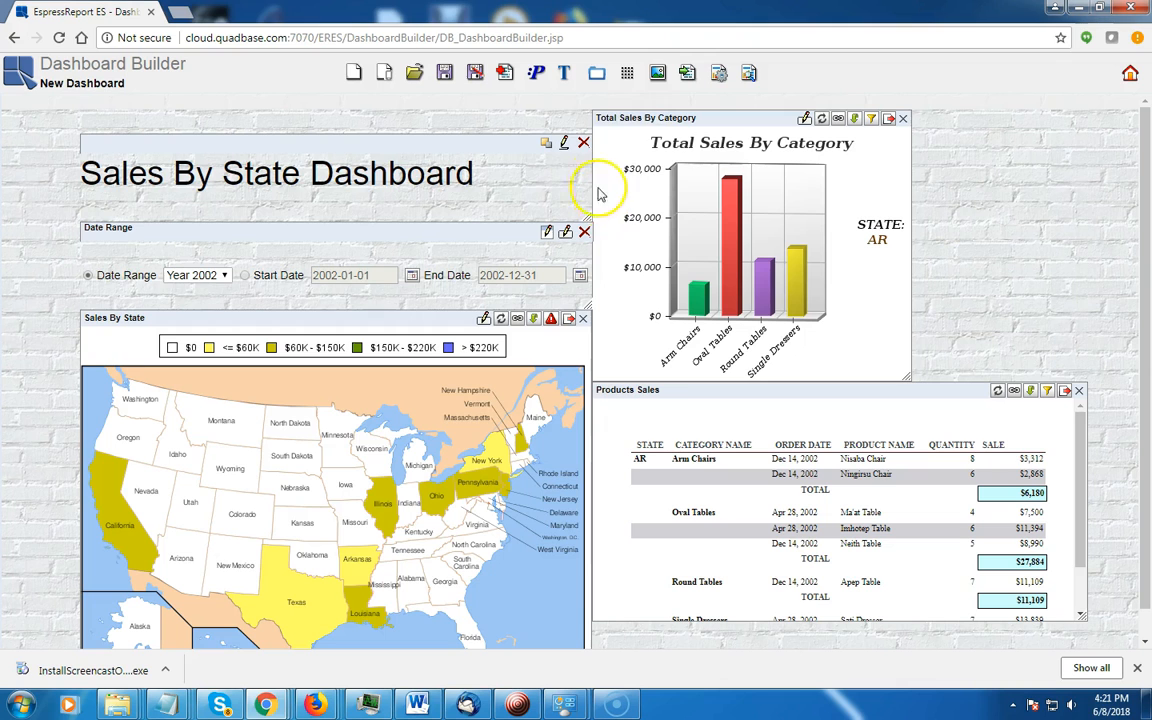
{"action": "left_click", "coordinate": [750, 77]}
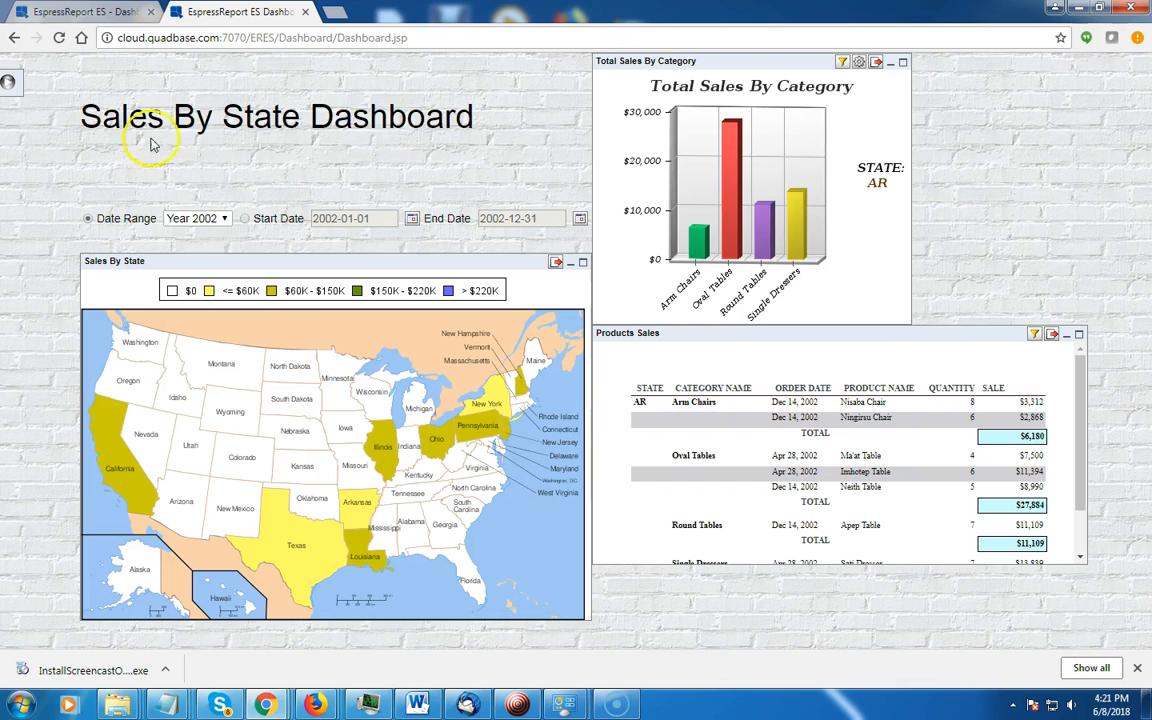
{"action": "left_click", "coordinate": [305, 12]}
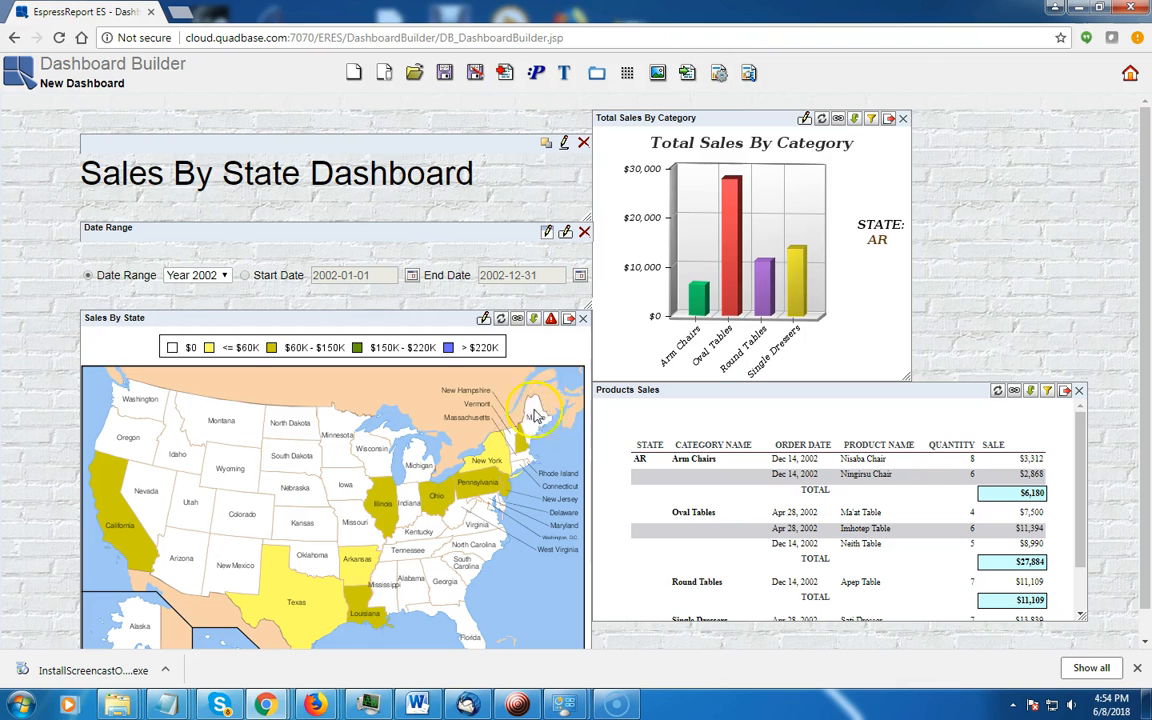
- Link the Sales By State map's State column to the State parameter of the Products Sales report
{"action": "left_click", "coordinate": [518, 320]}
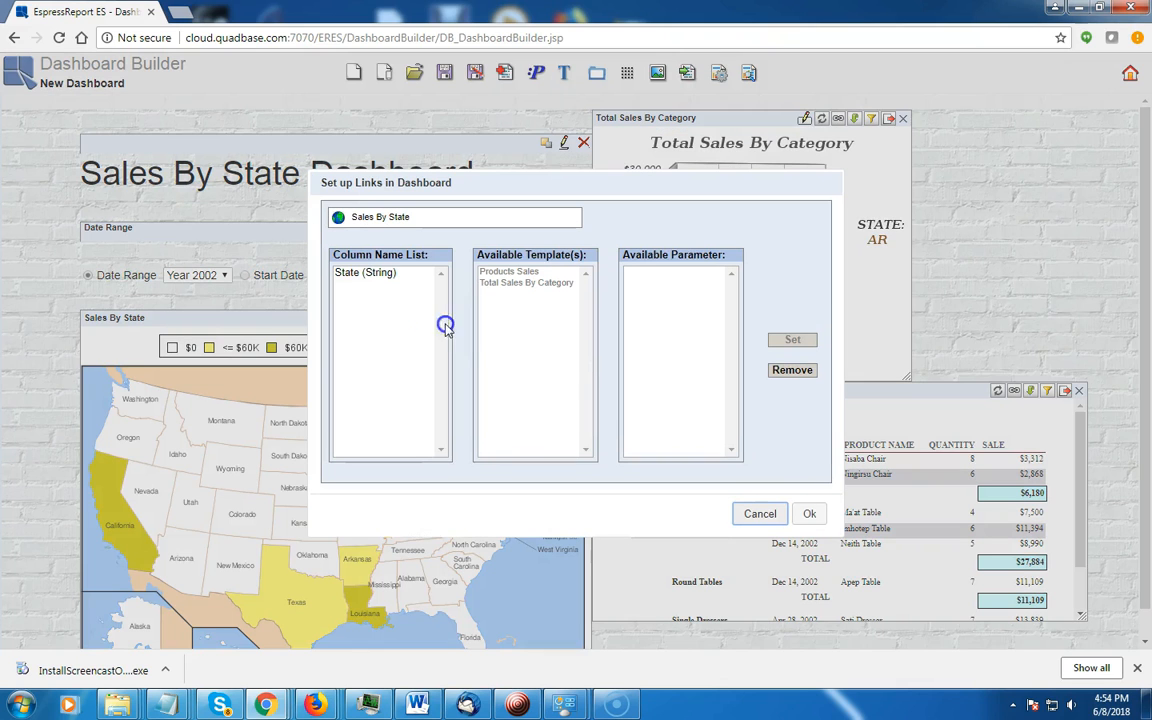
{"action": "left_click", "coordinate": [369, 274]}
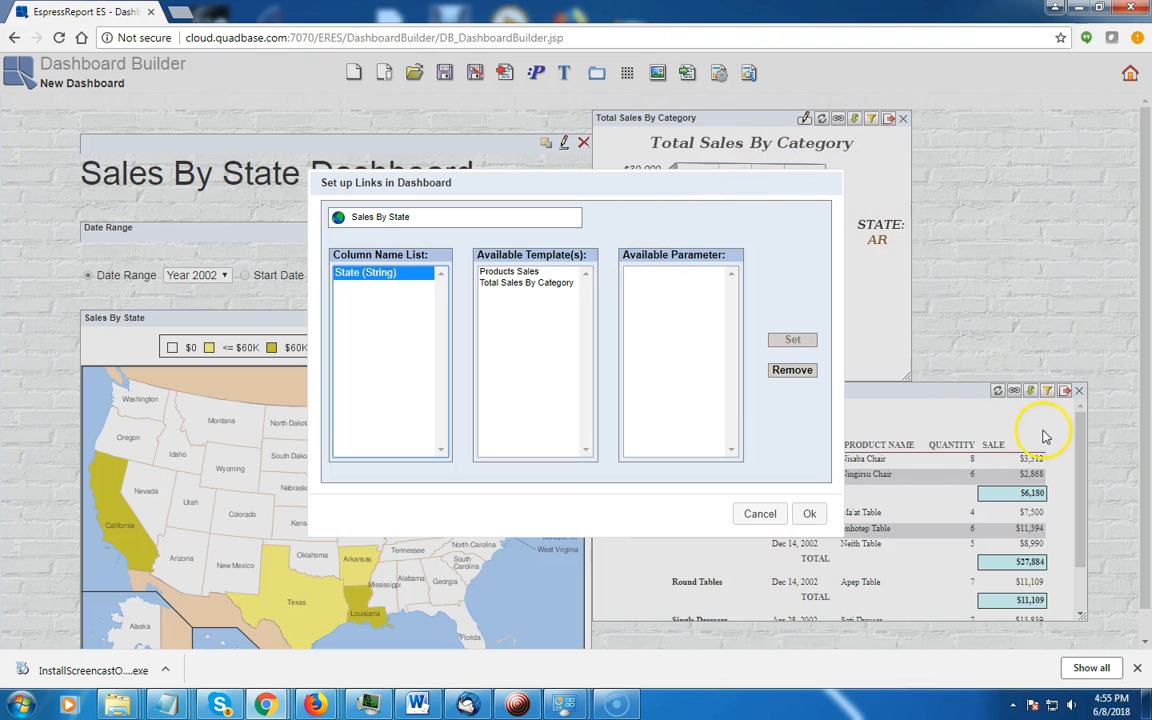
{"action": "left_click", "coordinate": [510, 274]}
{"action": "left_click", "coordinate": [645, 273]}
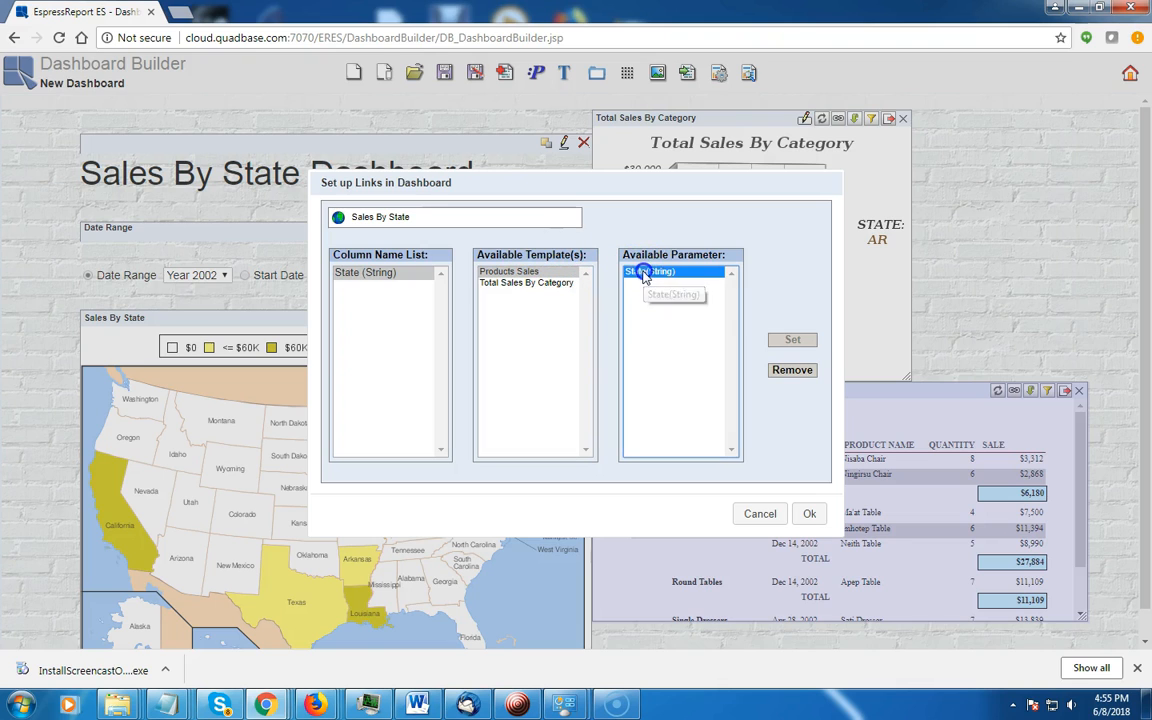
{"action": "left_click", "coordinate": [791, 341]}
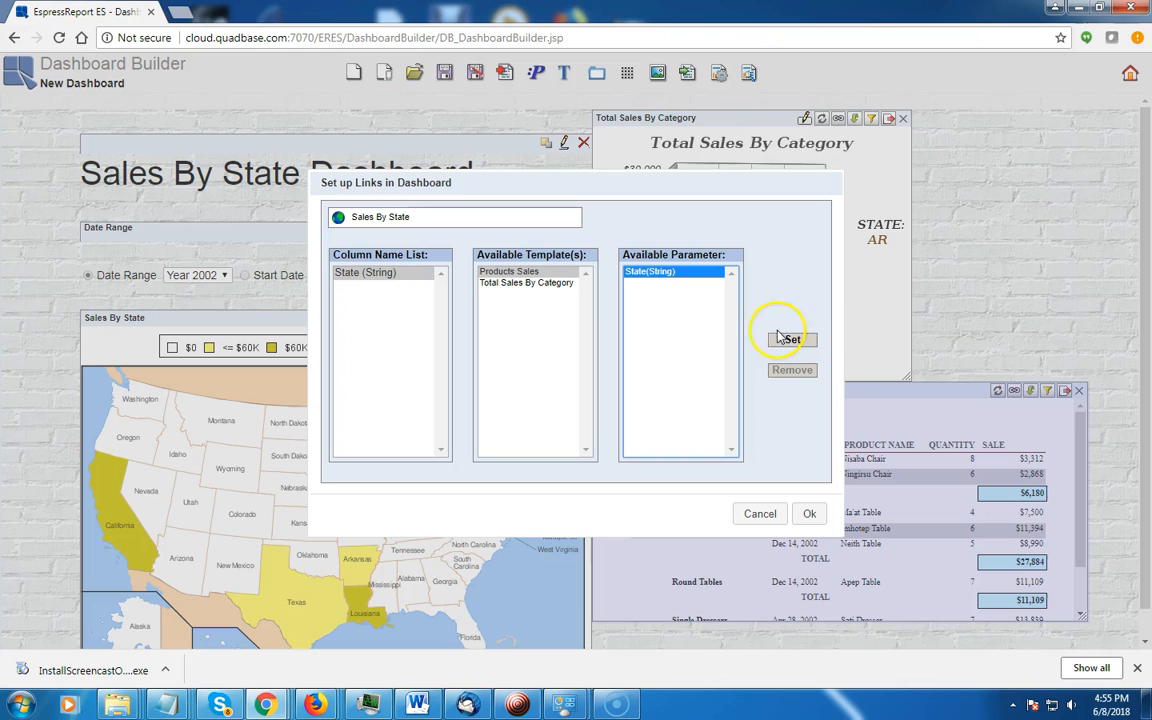
{"action": "left_click", "coordinate": [793, 341]}
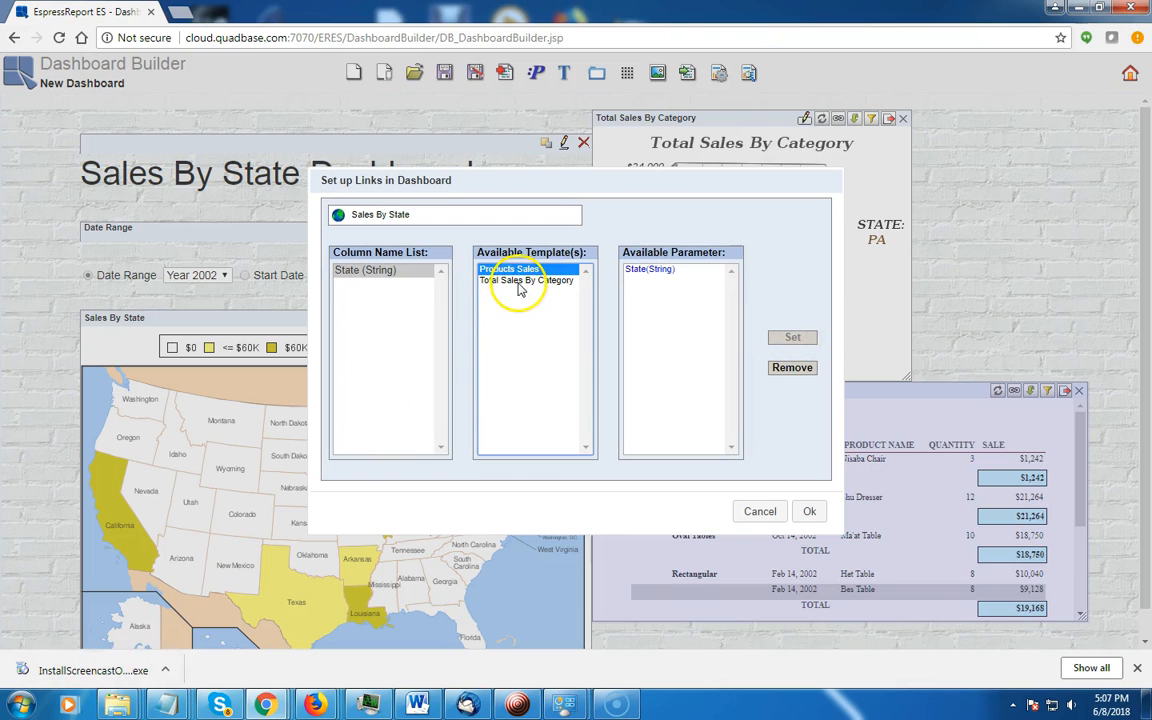
- Link the map's State column to the State parameter of the Total Sales By Category chart and confirm the links
{"action": "left_click", "coordinate": [519, 282]}
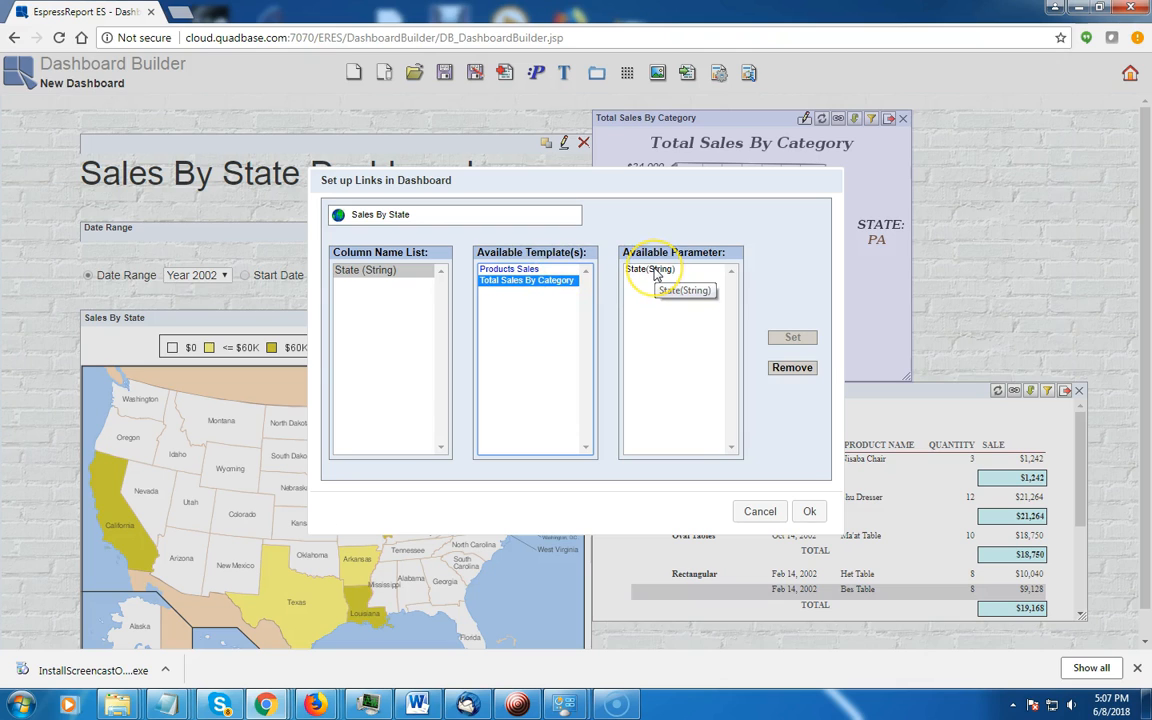
{"action": "left_click", "coordinate": [655, 272]}
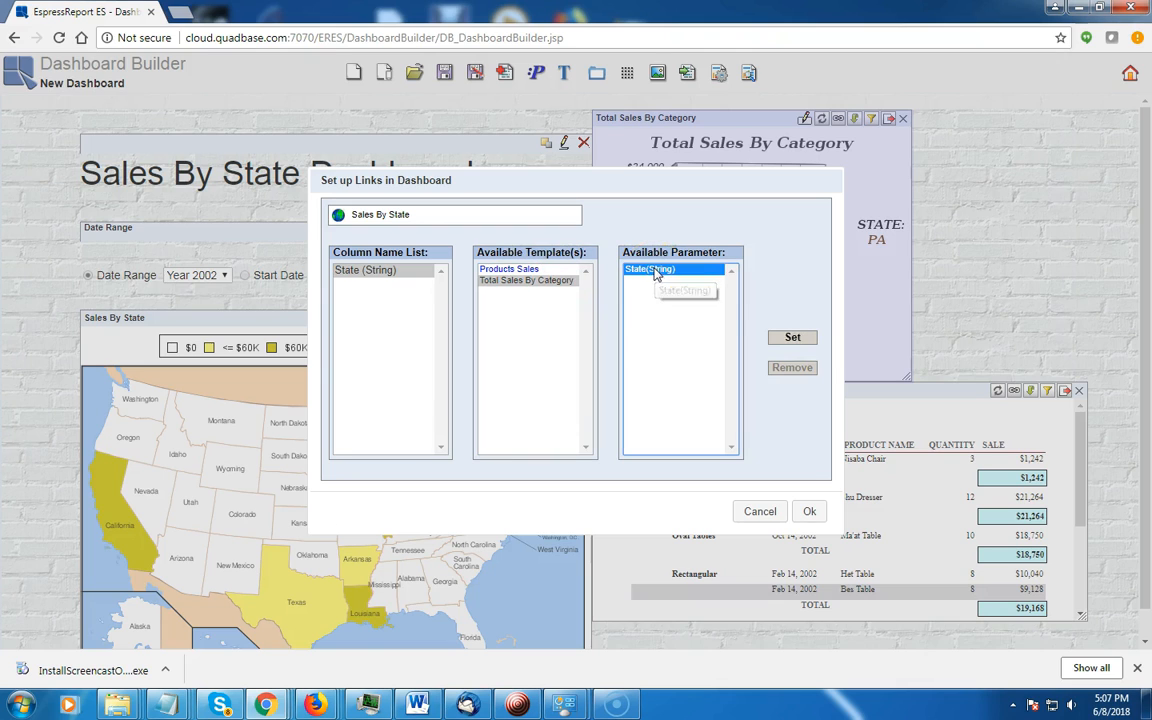
{"action": "left_click", "coordinate": [797, 338]}
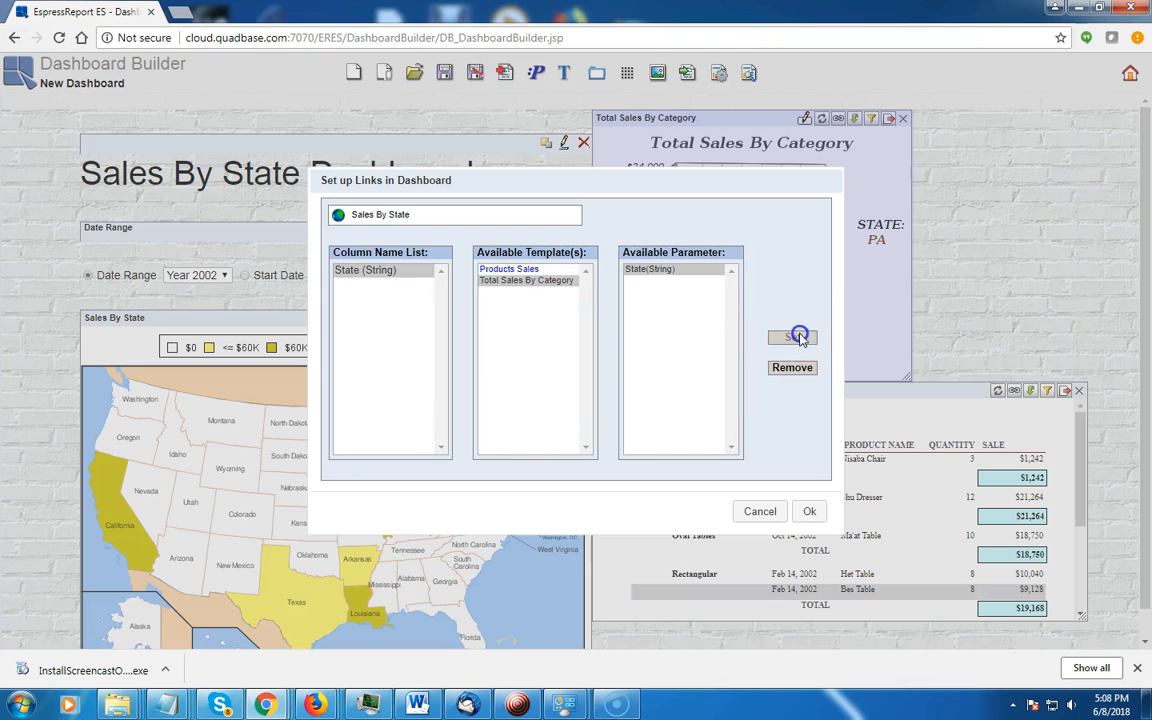
{"action": "left_click", "coordinate": [803, 513]}
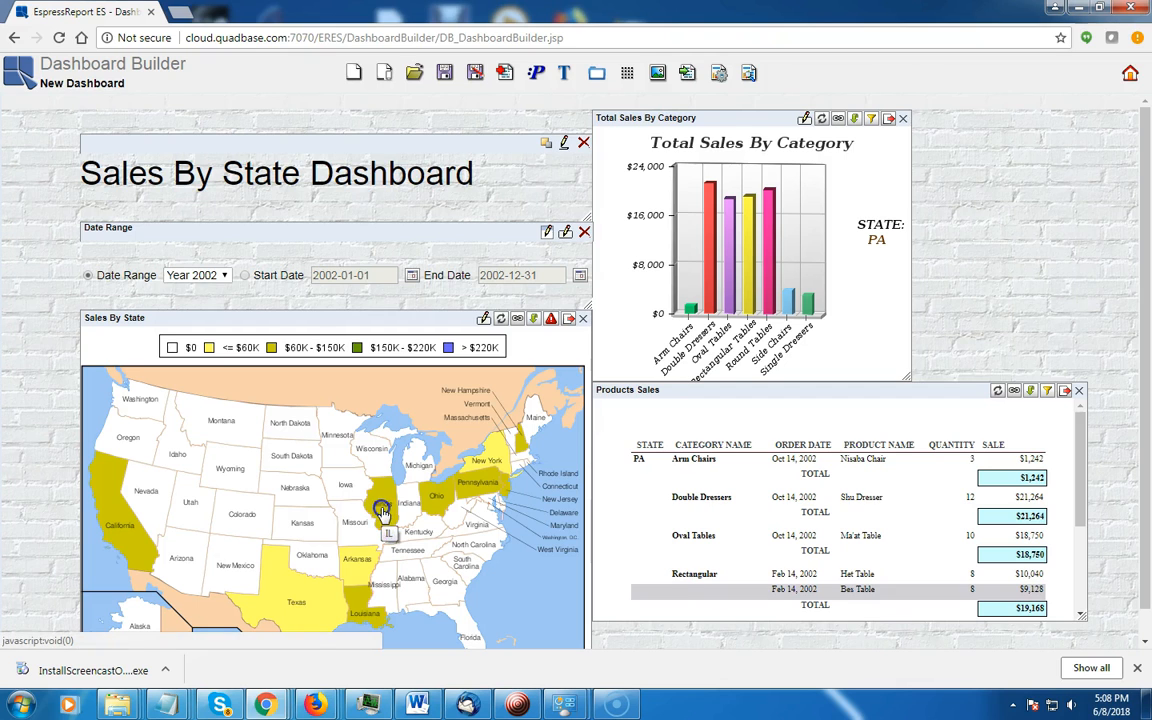
- Test the map links by choosing California and Illinois on the Sales By State map
{"action": "left_click", "coordinate": [105, 455]}
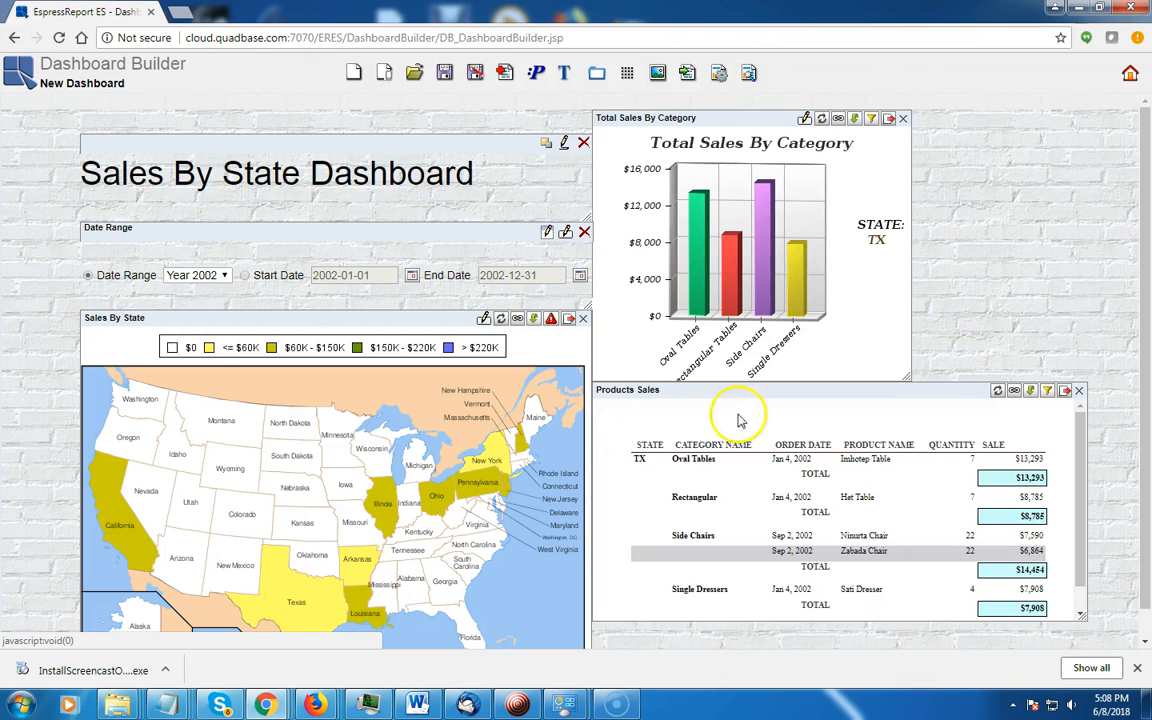
{"action": "left_click", "coordinate": [386, 519]}
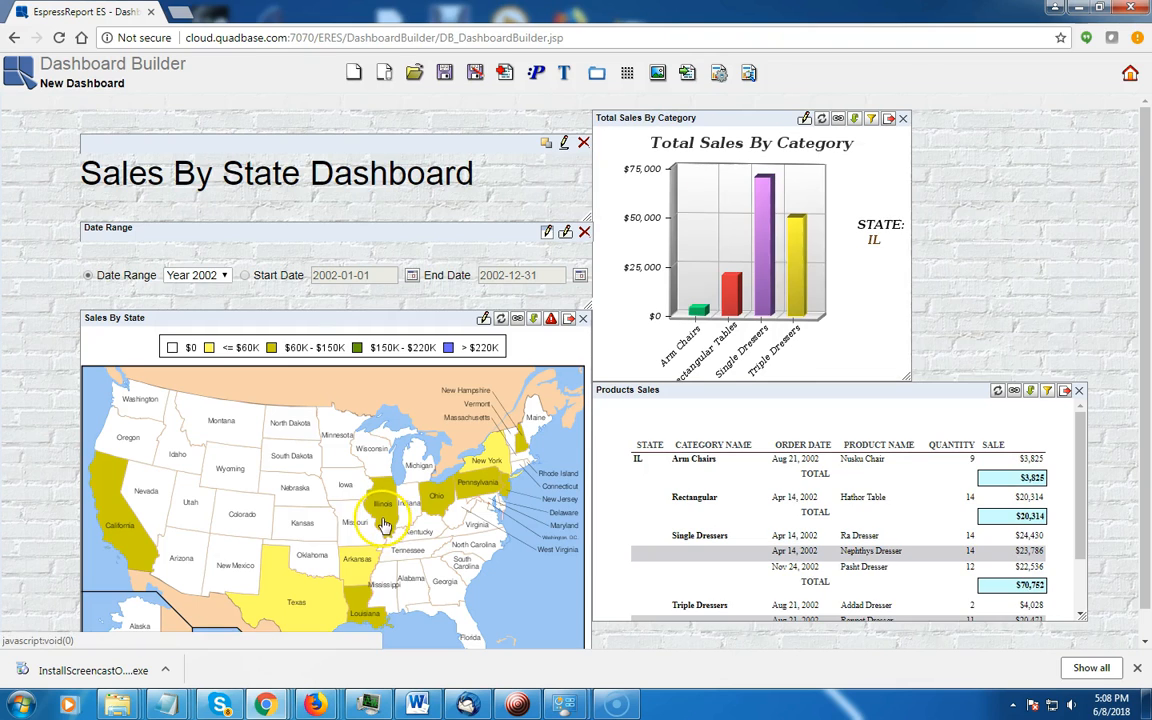